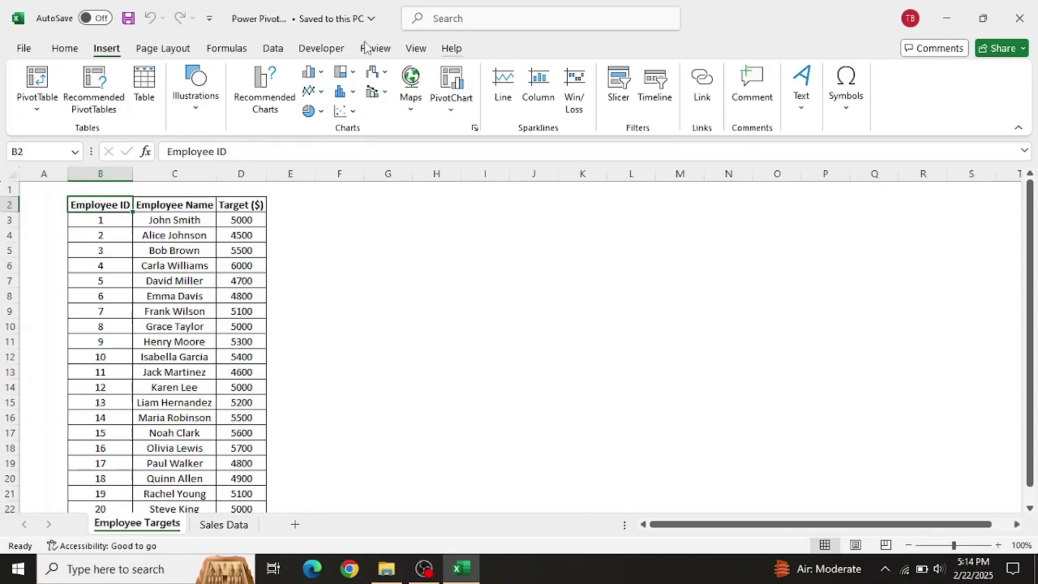
# Enable the Microsoft Power Pivot for Excel COM add-in in the Excel options.
pyautogui.click(22, 49)
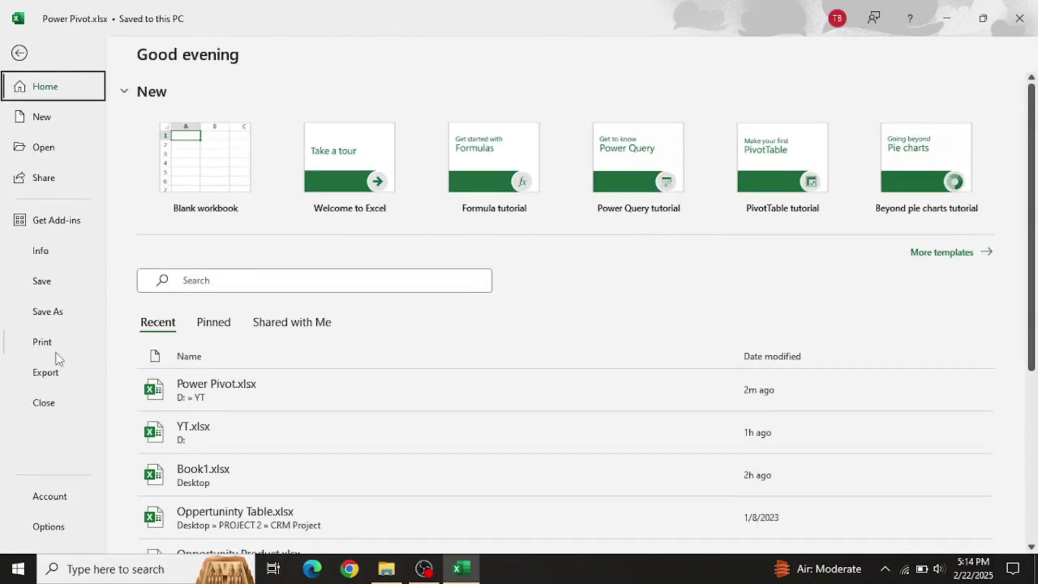
pyautogui.click(47, 525)
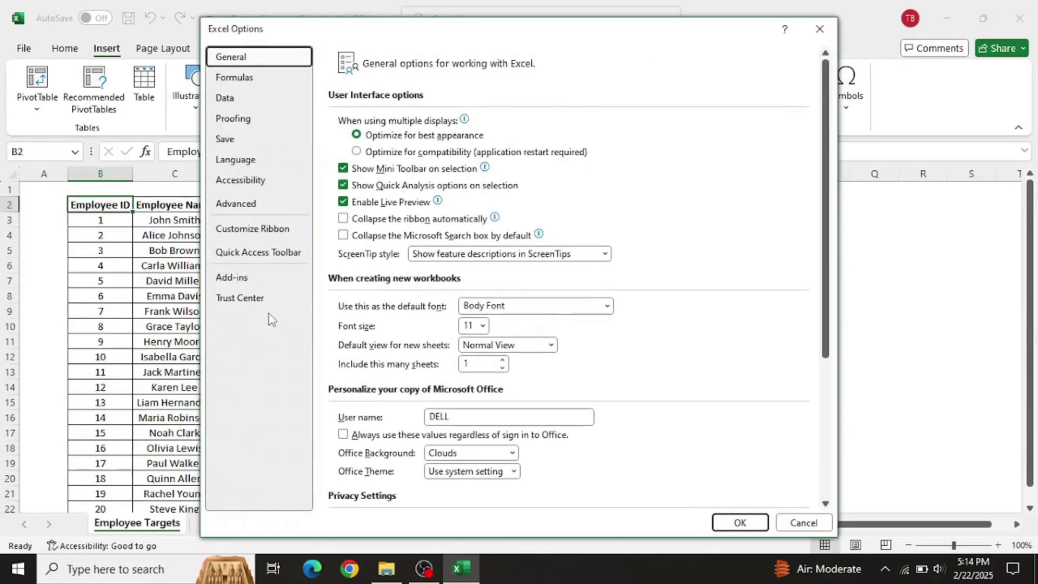
pyautogui.click(242, 279)
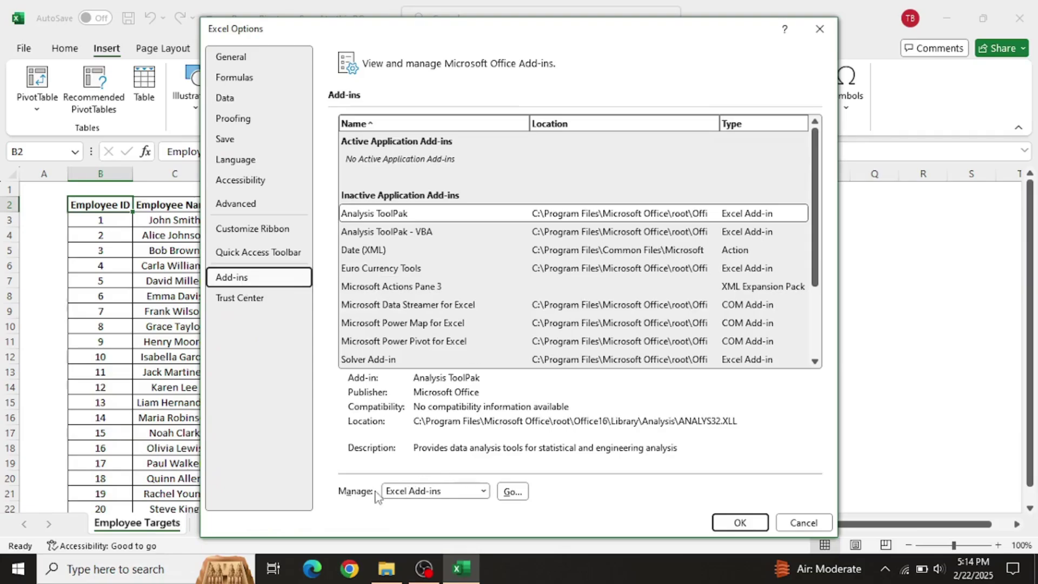
pyautogui.click(394, 490)
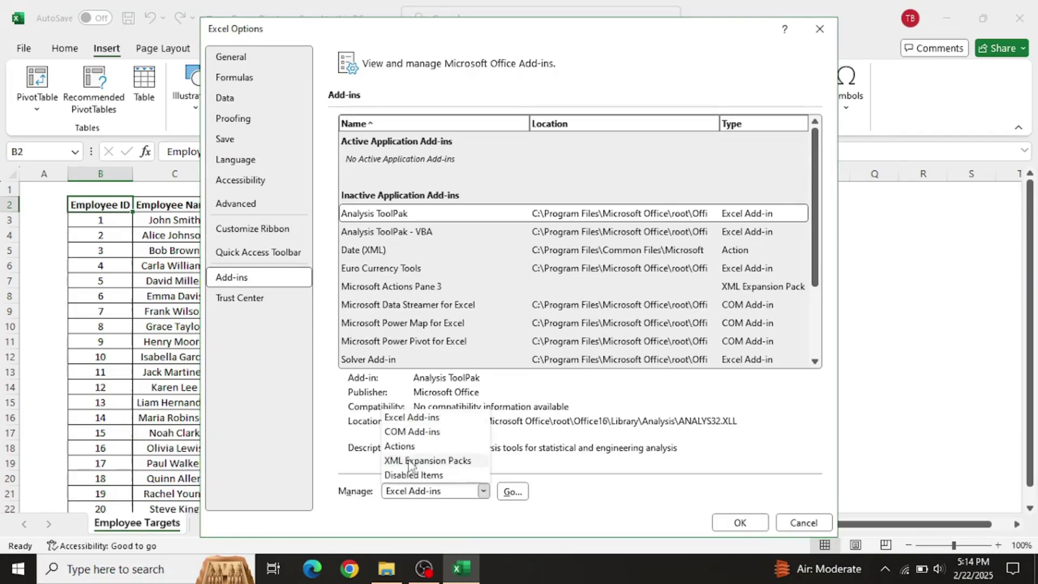
pyautogui.click(412, 431)
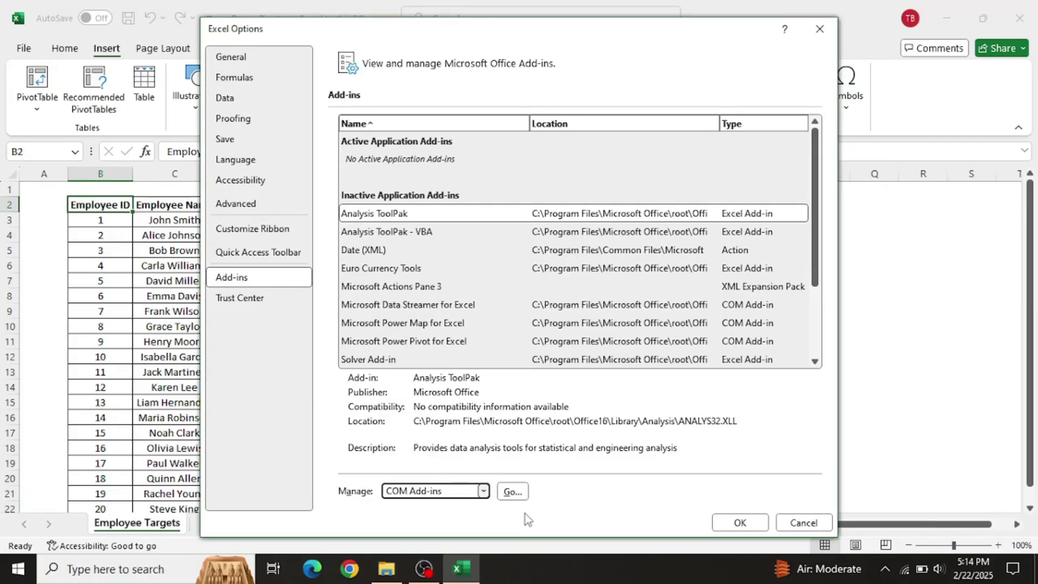
pyautogui.click(513, 492)
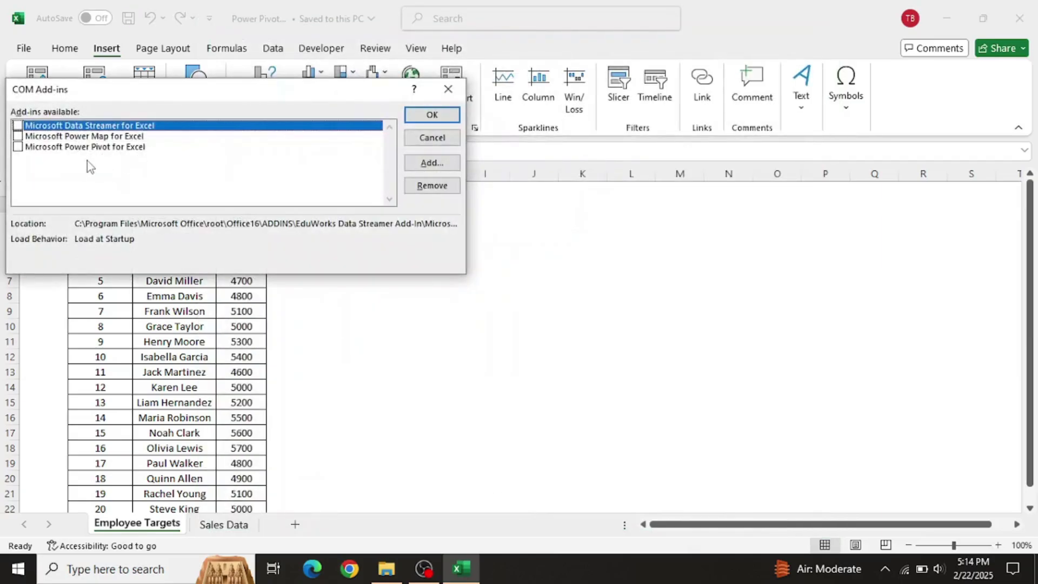
pyautogui.click(39, 147)
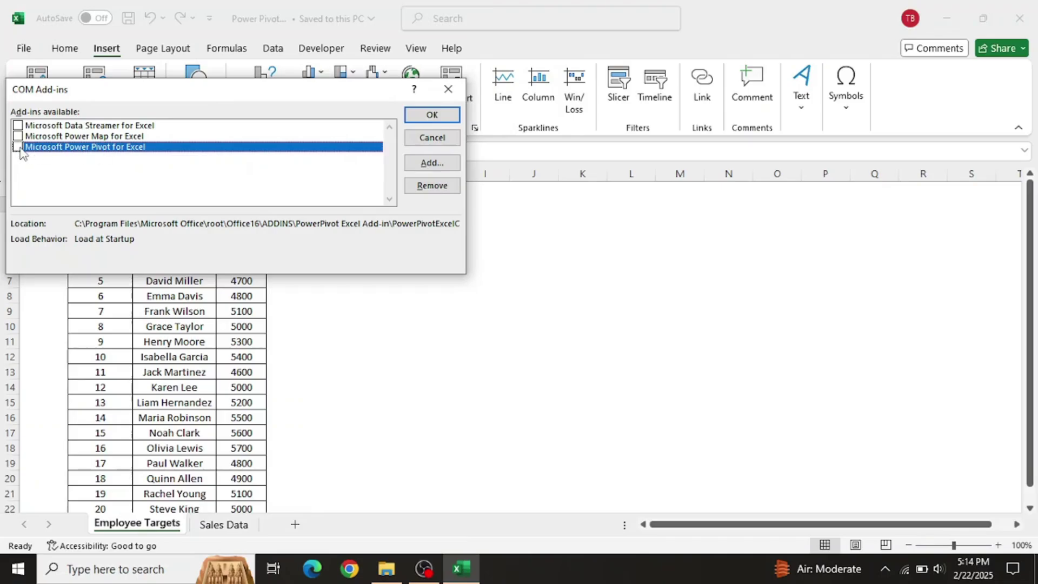
pyautogui.click(420, 116)
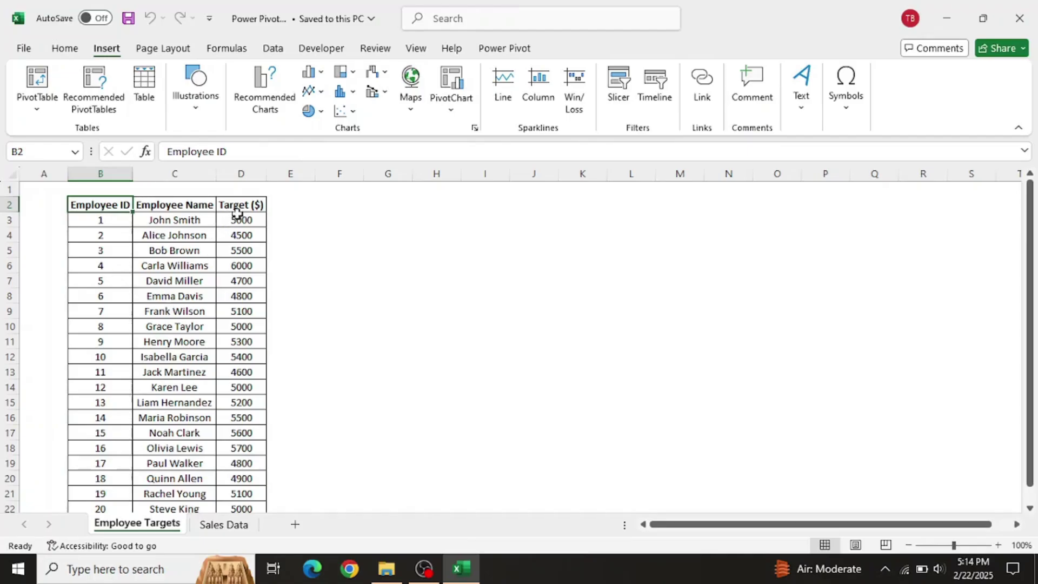
# Add the Employee Targets range B2:D22, with headers, to the Power Pivot data model and return to the workbook.
pyautogui.click(217, 528)
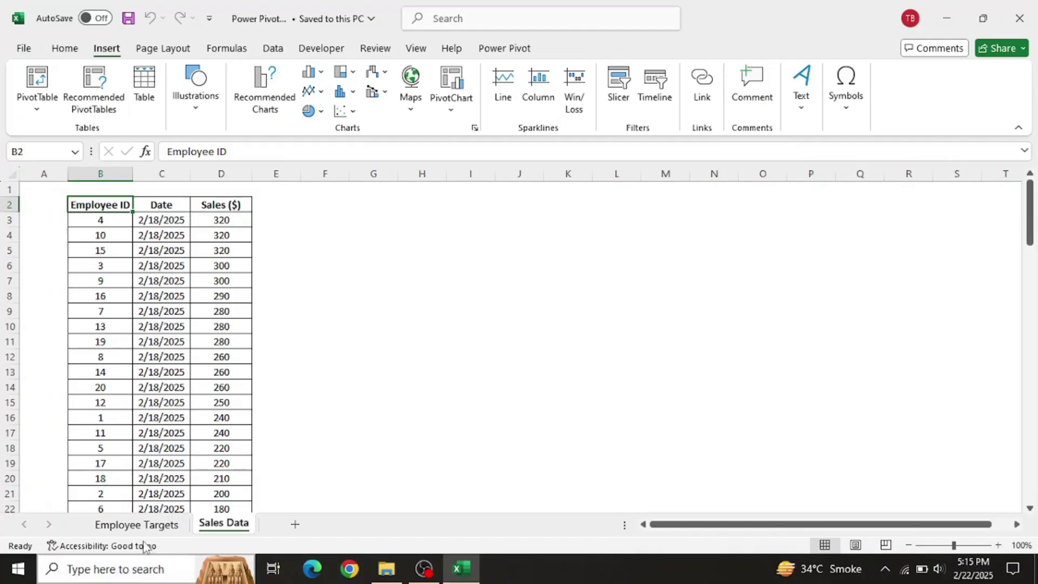
pyautogui.click(150, 525)
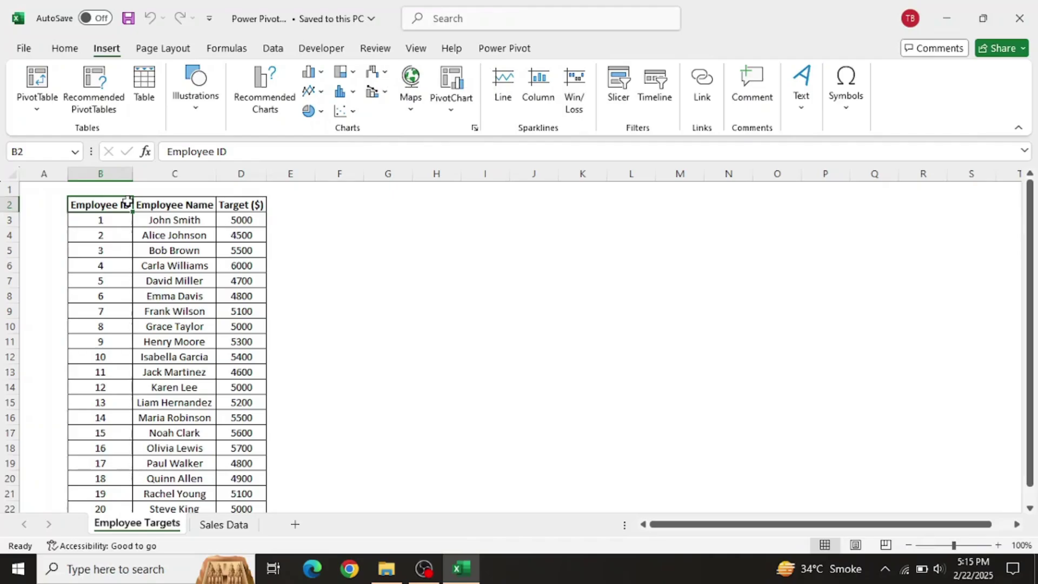
pyautogui.hotkey('ctrl', 'shift', 'Right')
pyautogui.hotkey('ctrl', 'shift', 'Down')
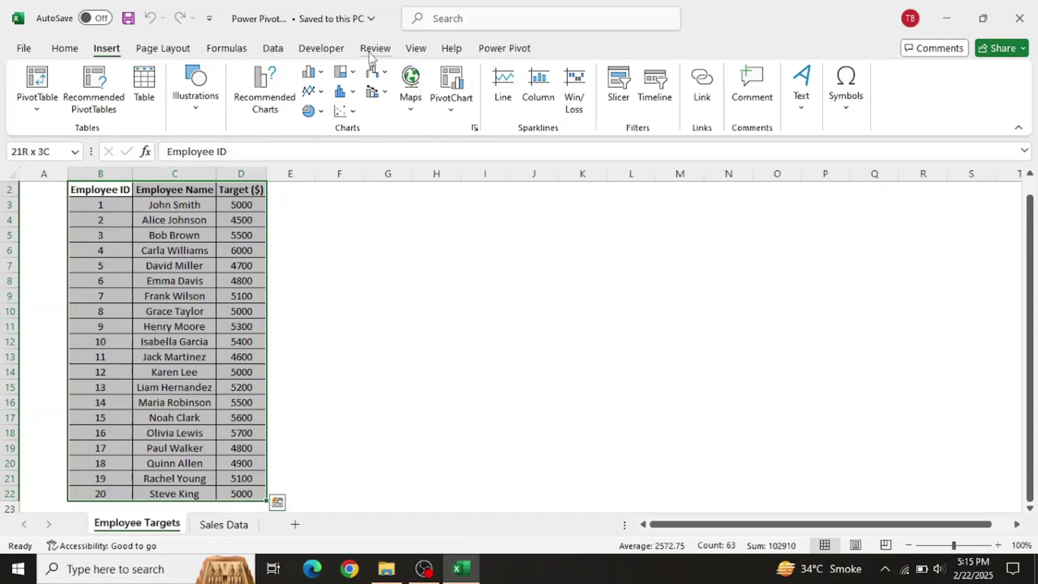
pyautogui.click(478, 48)
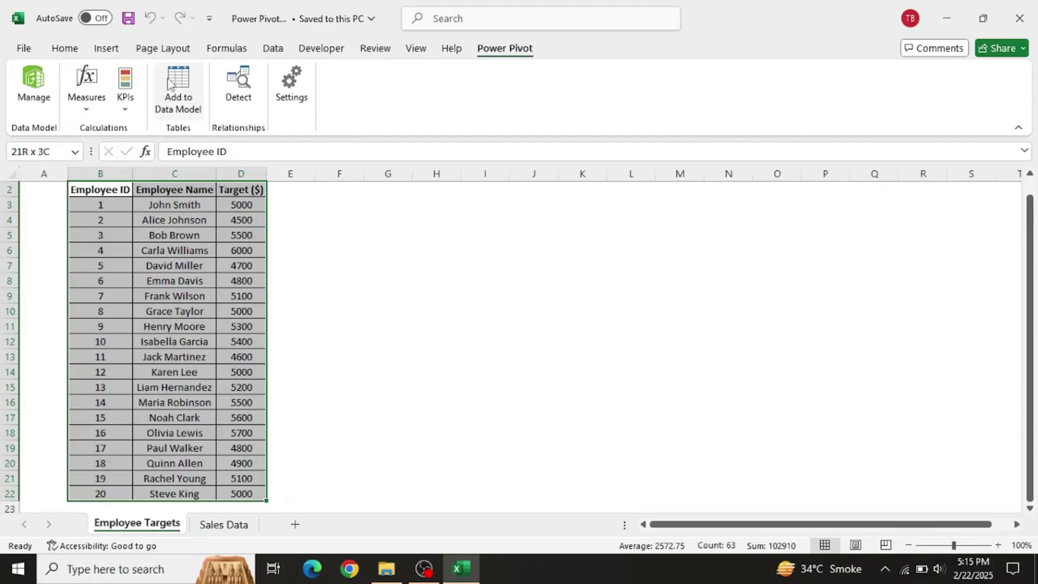
pyautogui.click(171, 83)
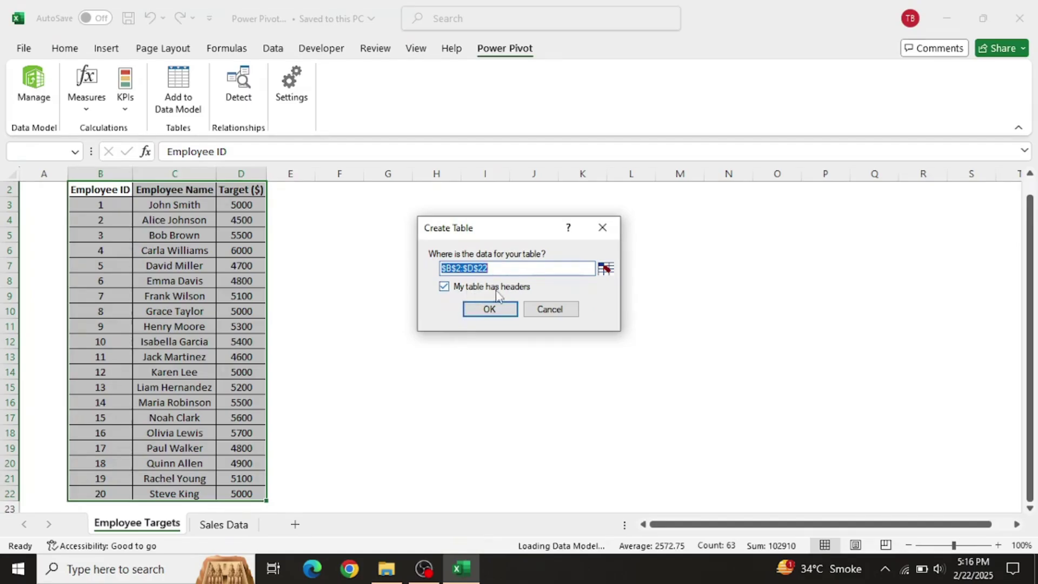
pyautogui.click(476, 314)
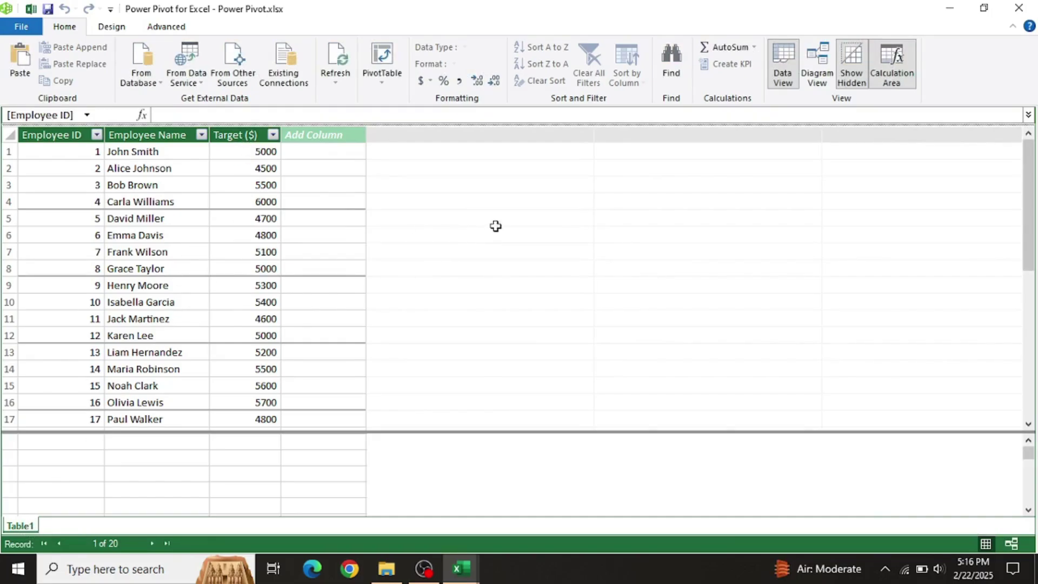
pyautogui.click(1019, 7)
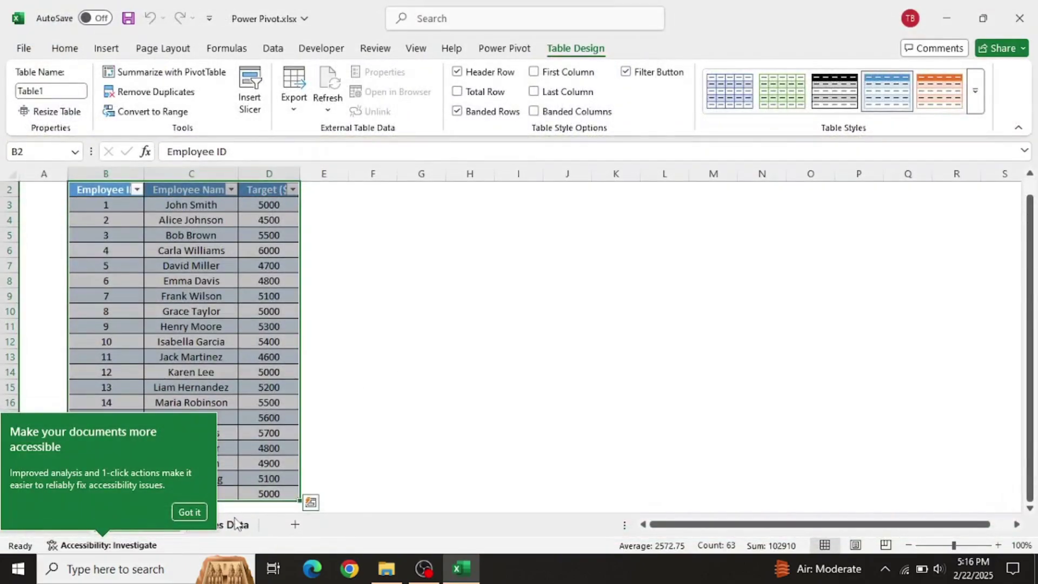
# Add the Sales Data range B2:D102, with headers, to the data model and review both model tables.
pyautogui.click(237, 524)
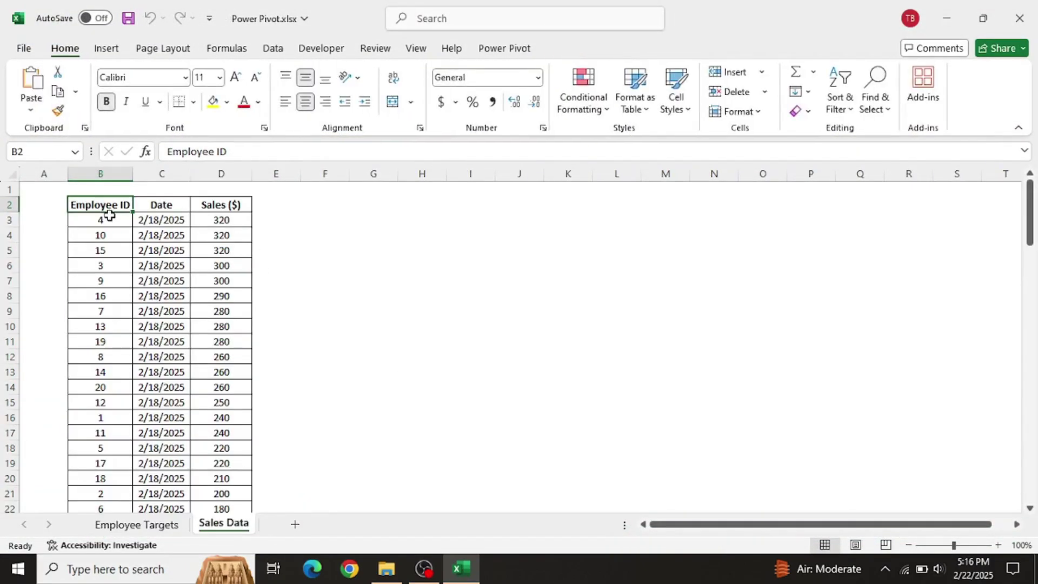
pyautogui.hotkey('ctrl', 'shift', 'Right')
pyautogui.hotkey('ctrl', 'shift', 'Down')
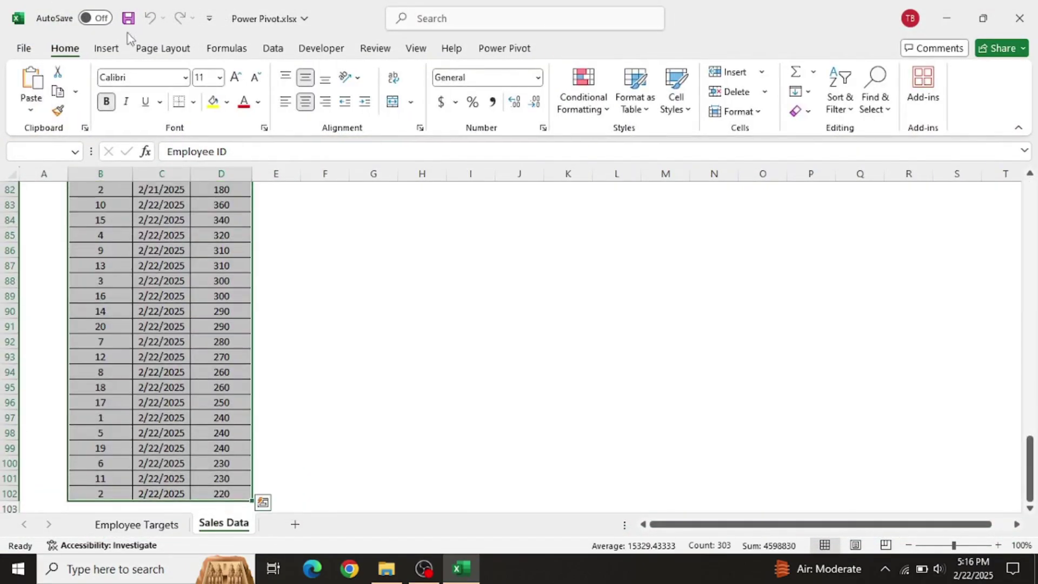
pyautogui.click(490, 51)
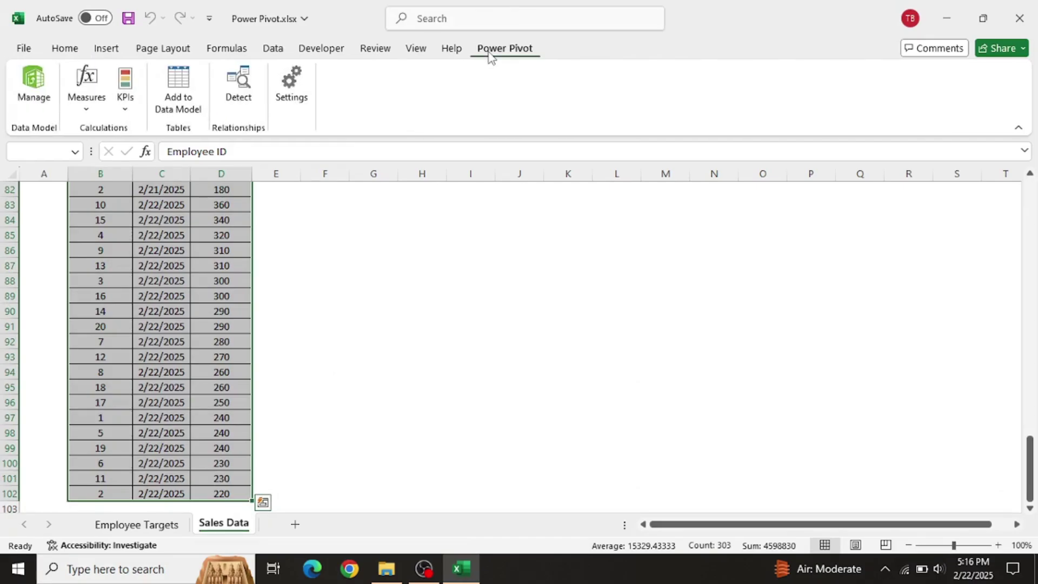
pyautogui.click(168, 96)
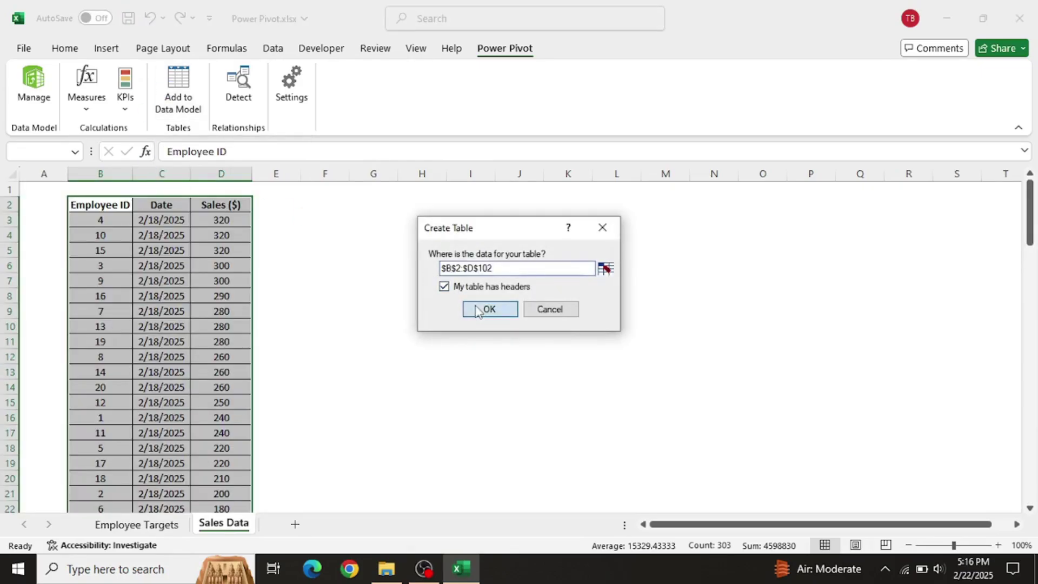
pyautogui.click(479, 307)
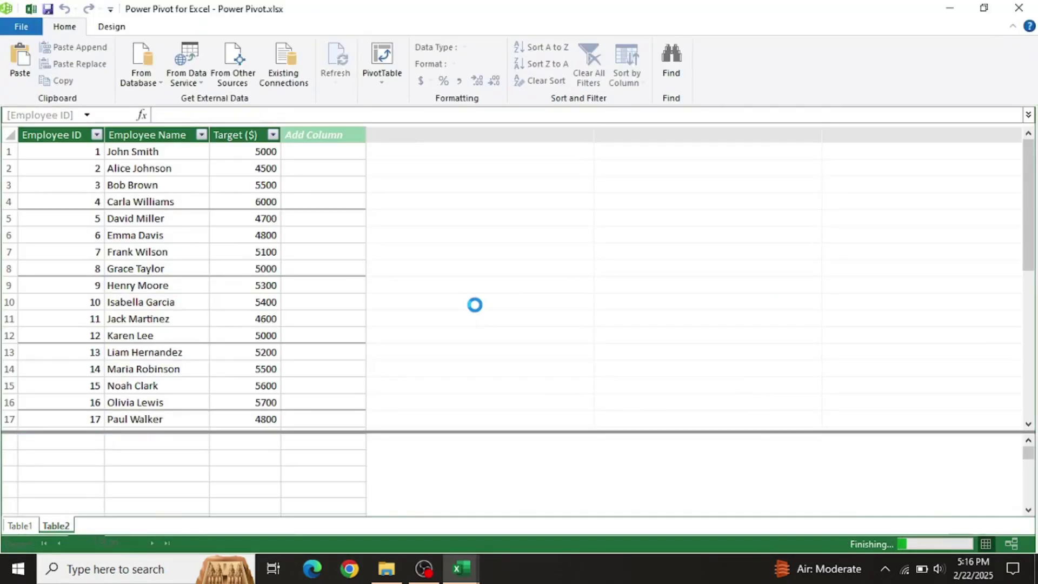
pyautogui.click(20, 532)
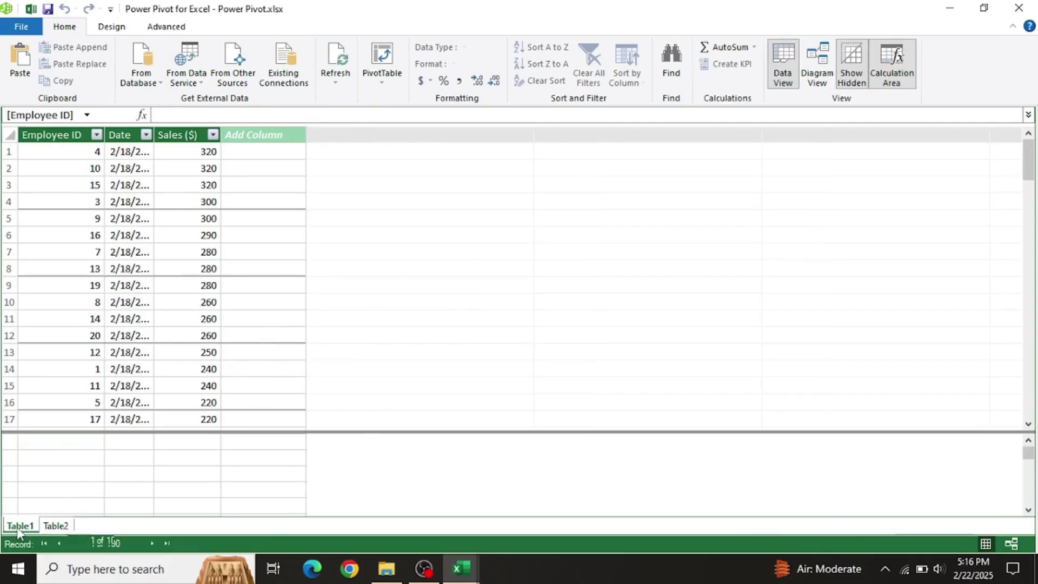
pyautogui.click(45, 531)
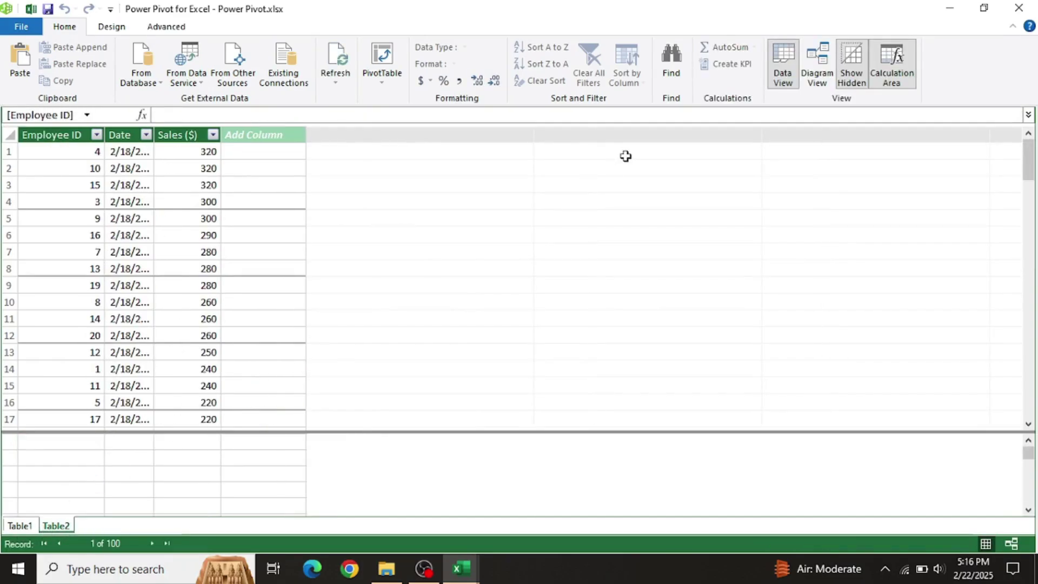
# Relate Table1 to Table2 through Employee ID in the diagram view, and close the Power Pivot window.
pyautogui.click(816, 72)
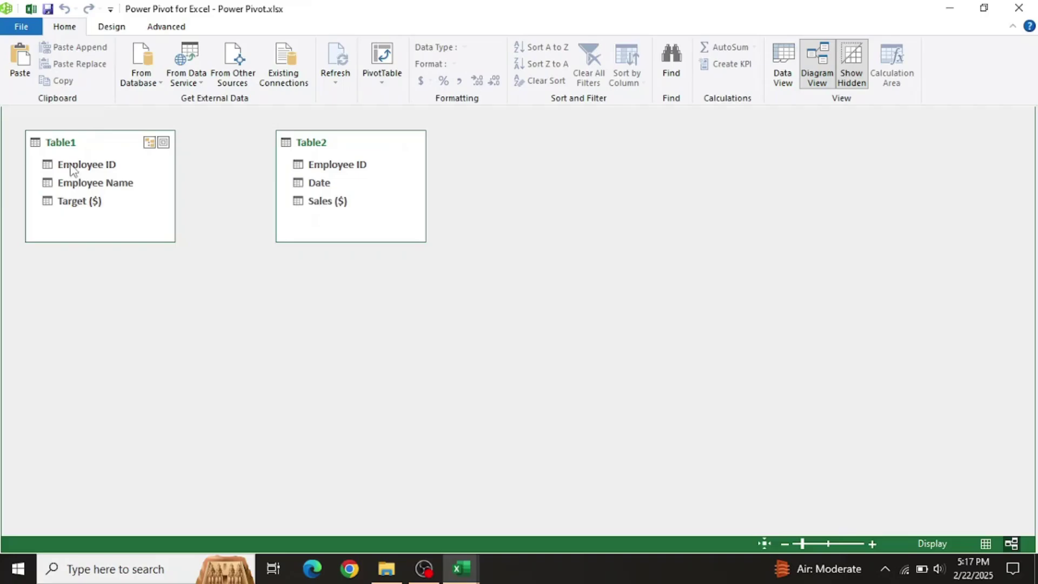
pyautogui.moveTo(104, 170); pyautogui.dragTo(297, 166)
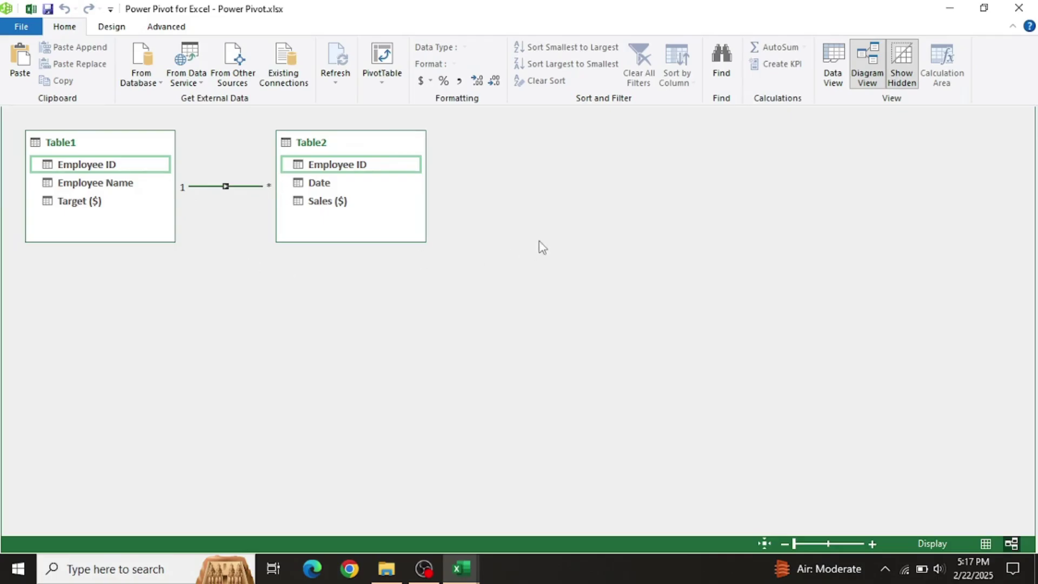
pyautogui.click(1018, 7)
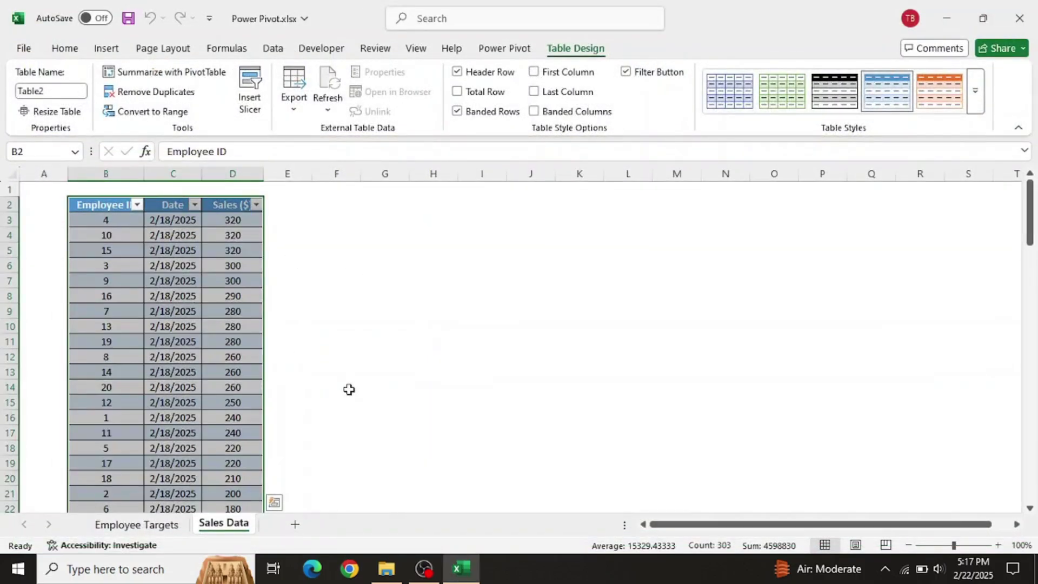
# Add a new worksheet after Sales Data and name it Summary.
pyautogui.click(294, 526)
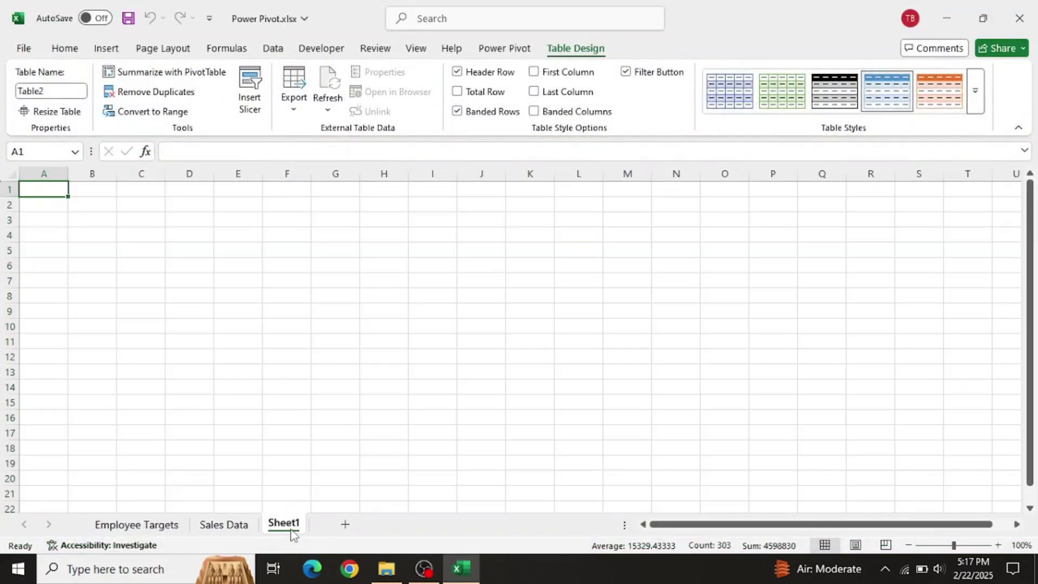
pyautogui.doubleClick(290, 525)
pyautogui.write('Summary')
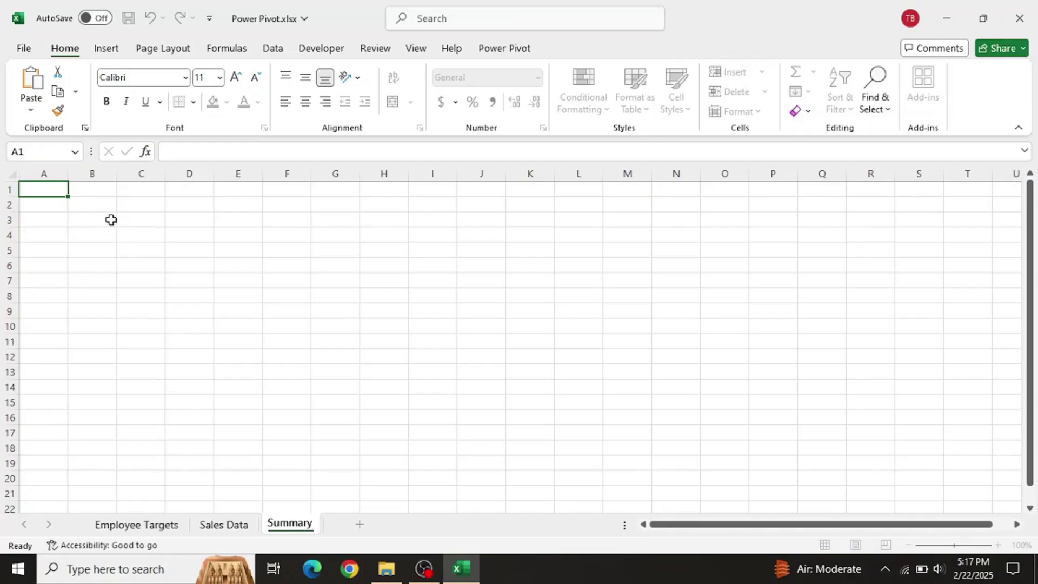
# Insert a PivotTable from the data model at cell B3 of the existing Summary sheet.
pyautogui.click(111, 219)
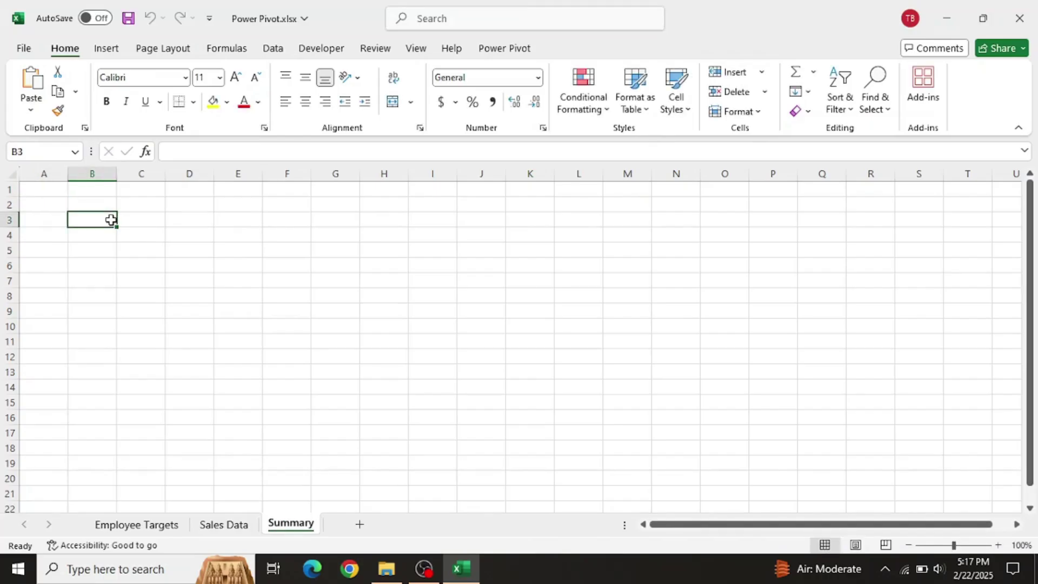
pyautogui.click(107, 48)
pyautogui.click(40, 108)
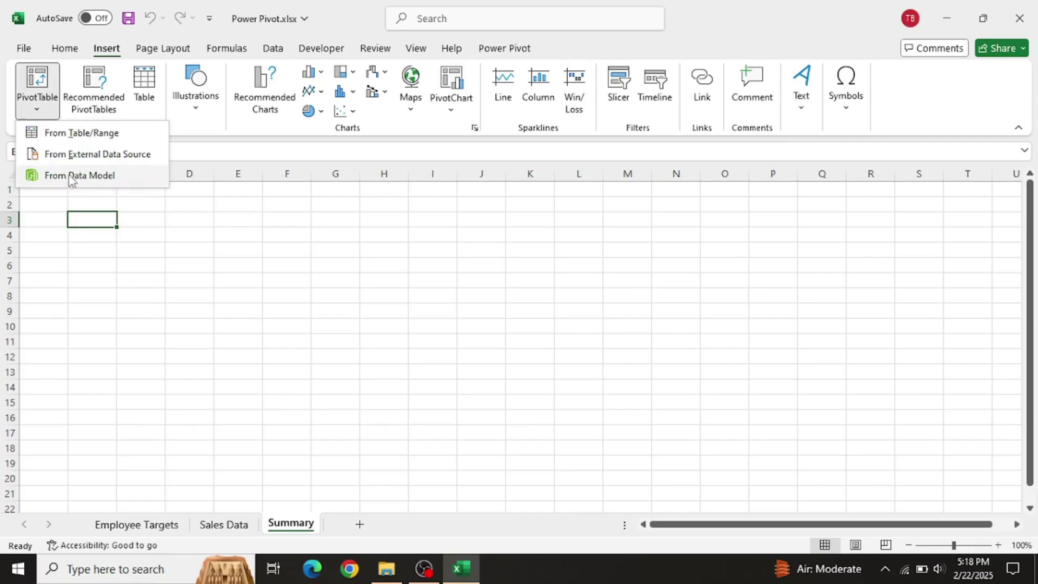
pyautogui.click(61, 178)
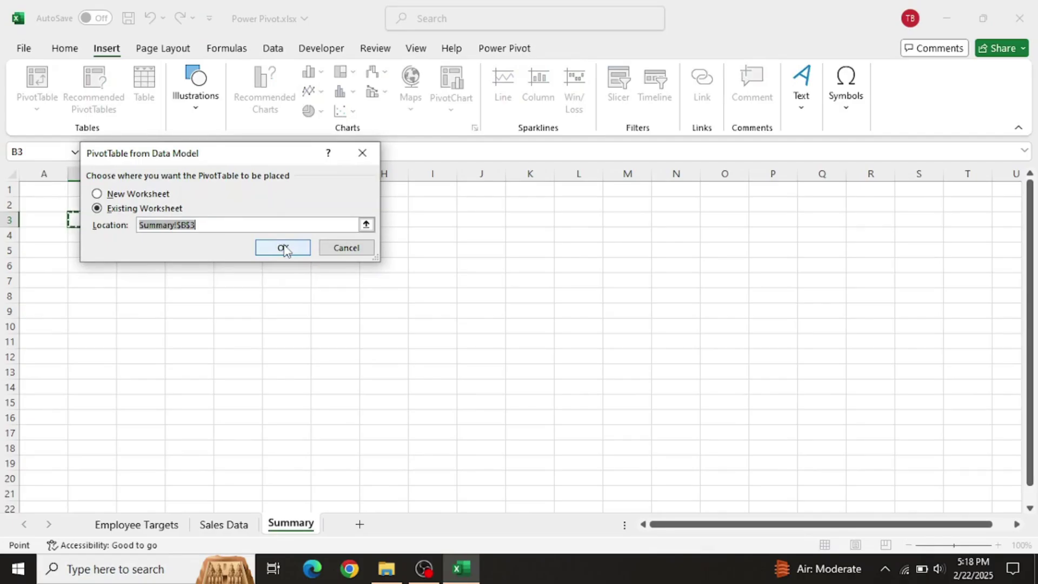
pyautogui.click(282, 248)
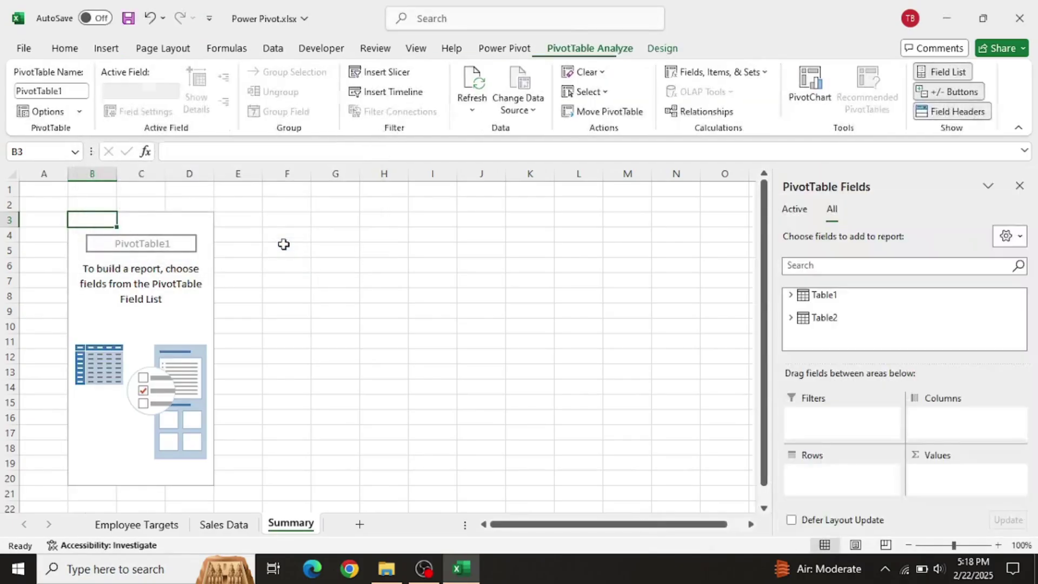
# Add Table1's Employee ID and Employee Name as PivotTable rows and Target ($) as summed values.
pyautogui.click(791, 298)
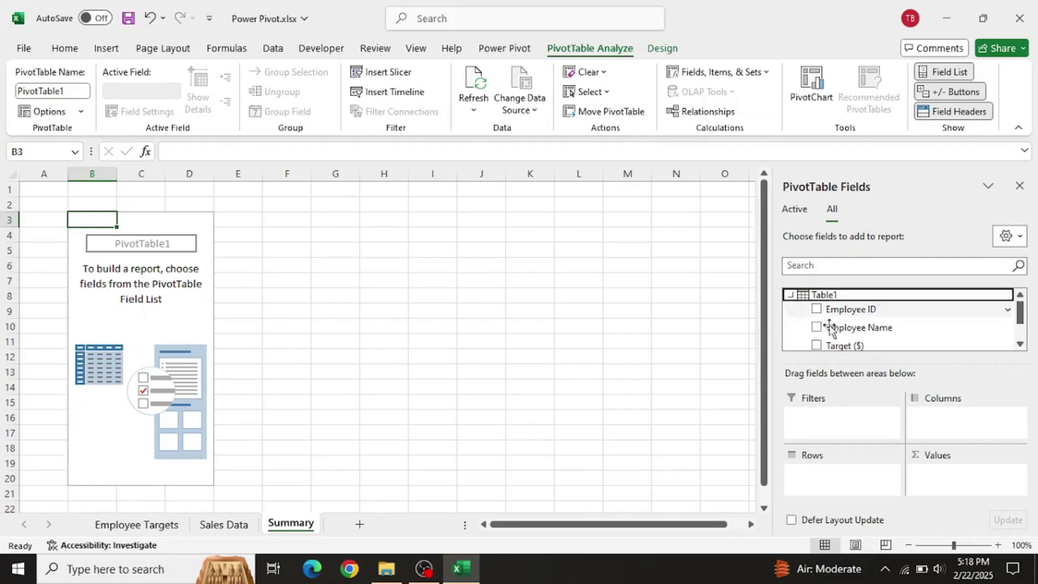
pyautogui.click(863, 311)
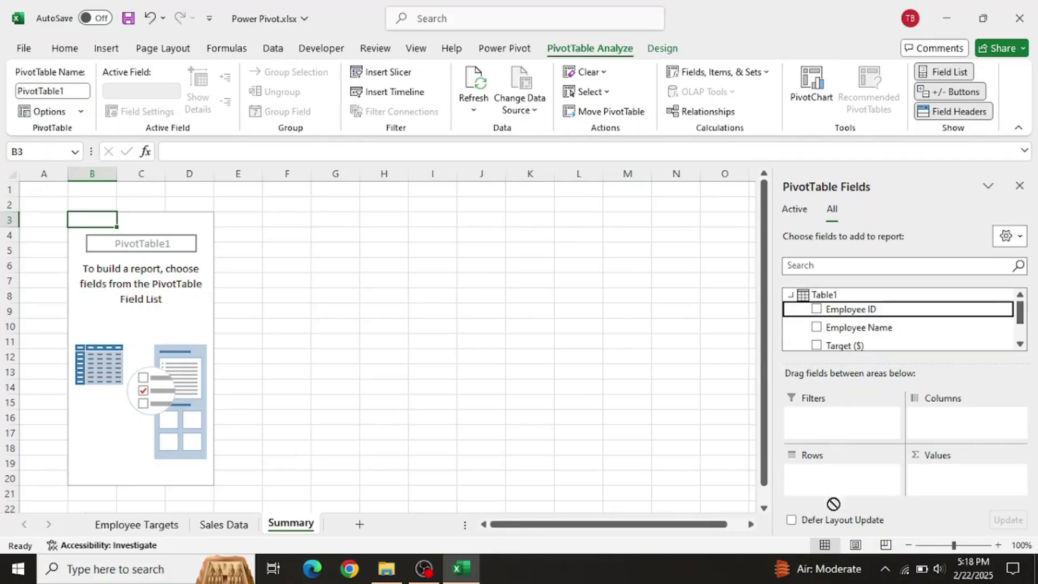
pyautogui.click(817, 330)
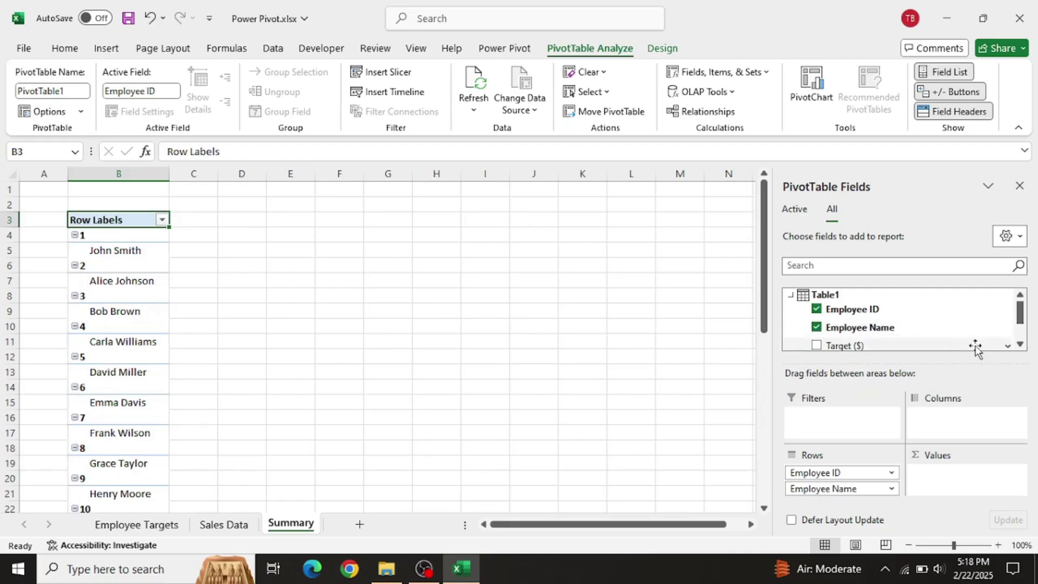
pyautogui.click(817, 345)
# Add Table2's Sales ($) field to the PivotTable as summed values.
pyautogui.click(791, 295)
pyautogui.click(792, 316)
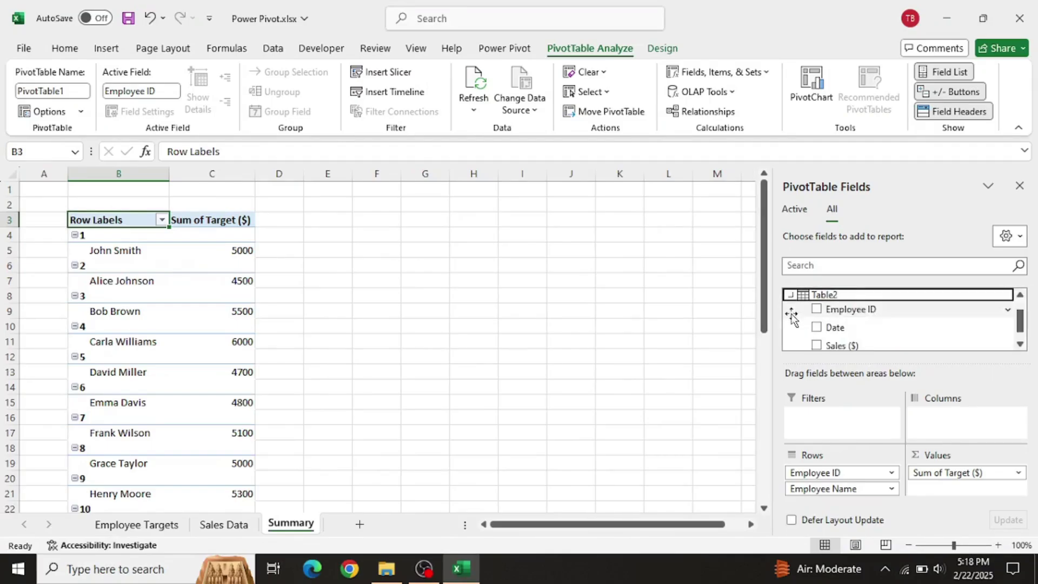
pyautogui.click(821, 344)
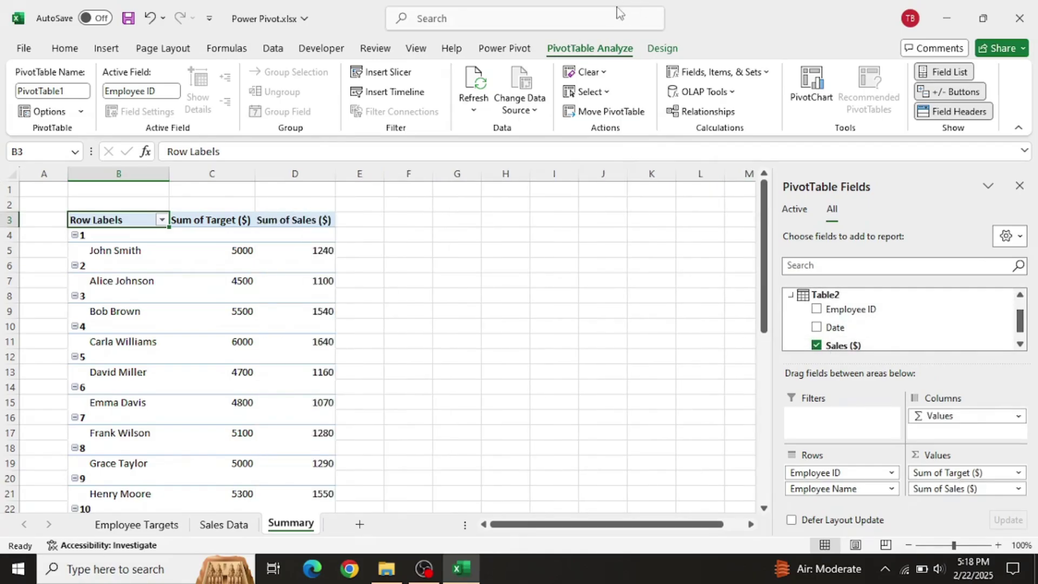
# Change the PivotTable's report layout to tabular form.
pyautogui.click(662, 48)
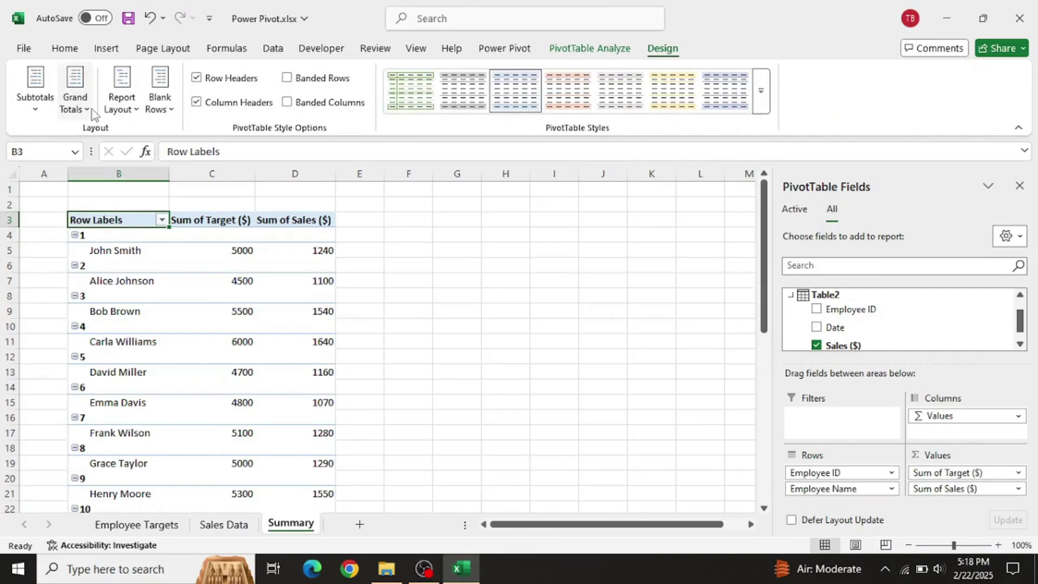
pyautogui.click(122, 100)
pyautogui.click(158, 207)
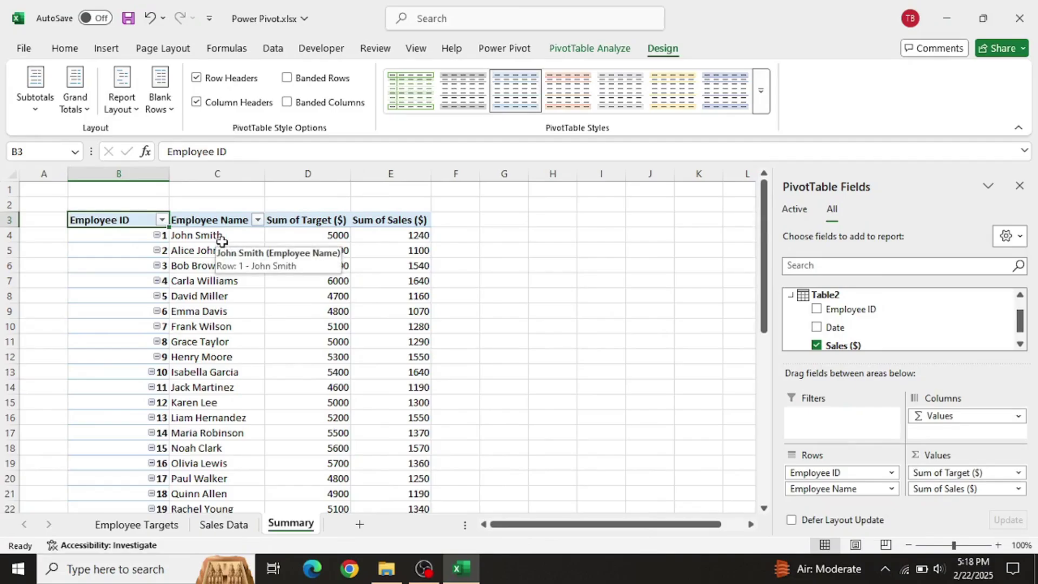
# Apply all borders to the entire PivotTable, from the header row through the grand total.
pyautogui.hotkey('ctrl', 'shift', 'Right')
pyautogui.hotkey('ctrl', 'shift', 'Down')
pyautogui.hotkey('alt', 'h')
pyautogui.press('b')
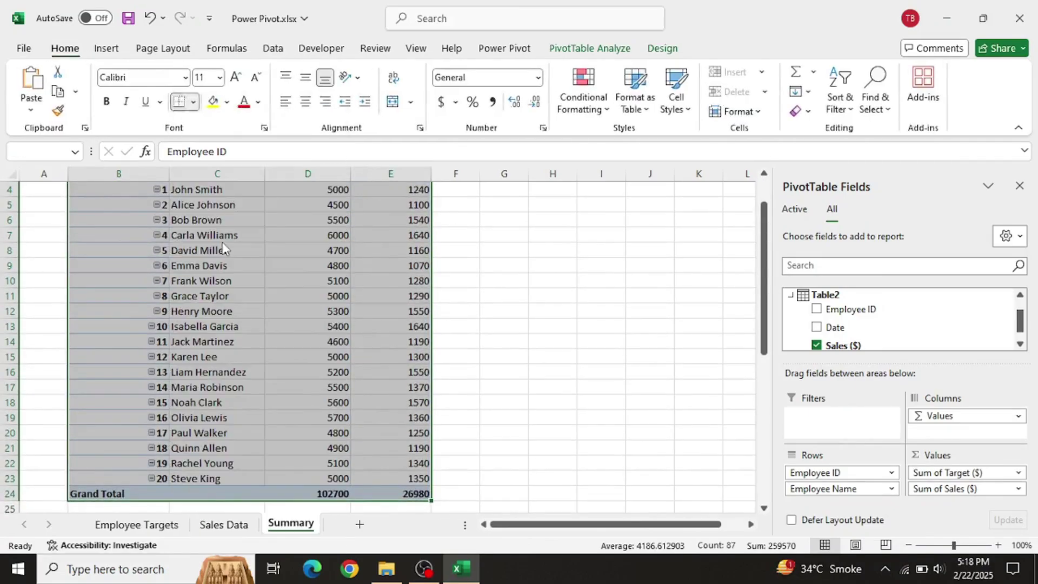
pyautogui.press('a')
# Center the contents of the selected PivotTable cells both horizontally and vertically.
pyautogui.scroll(1, 222, 241)
pyautogui.click(307, 102)
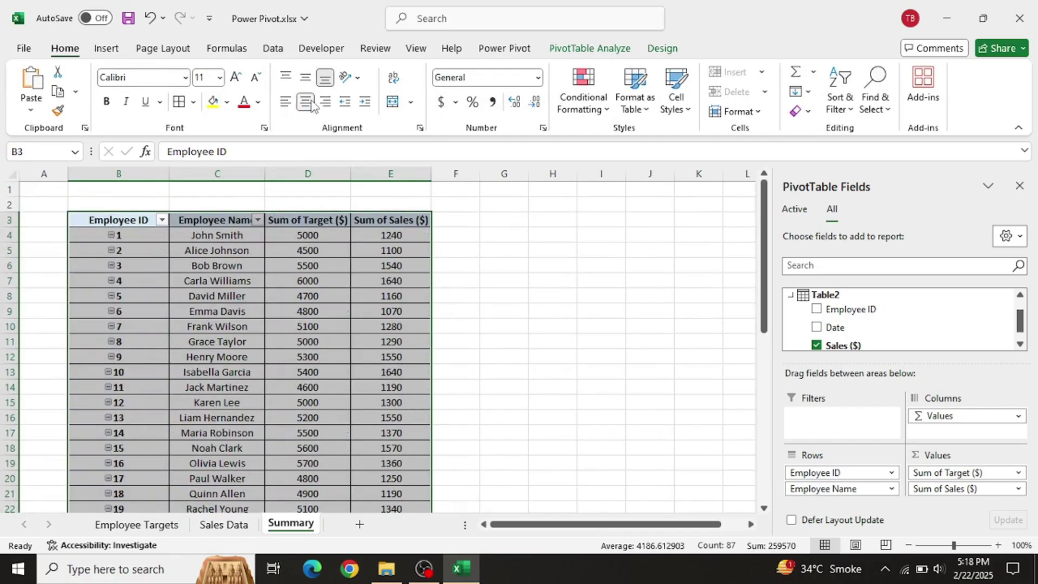
pyautogui.click(303, 78)
pyautogui.click(458, 271)
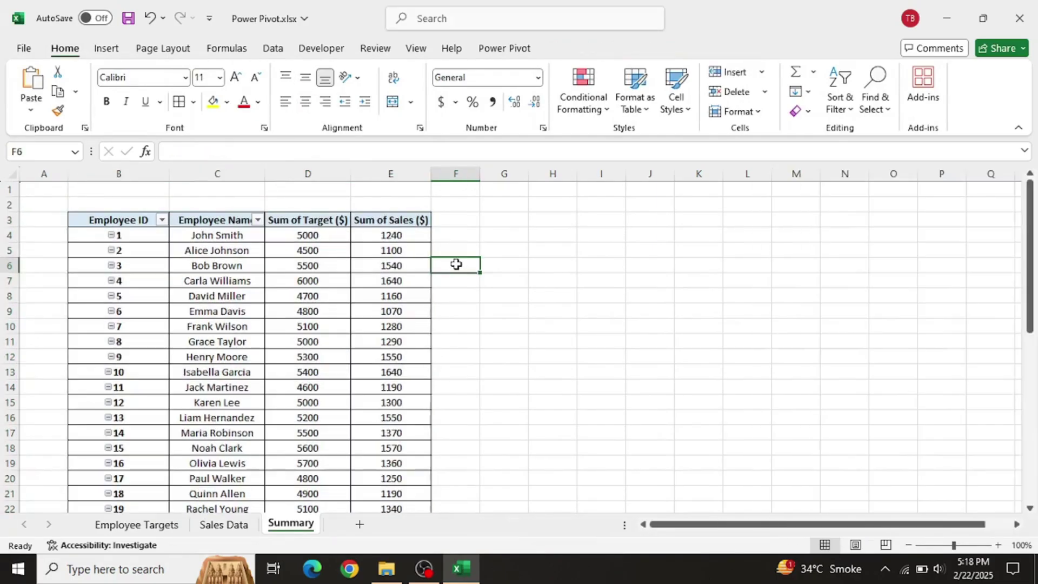
pyautogui.click(326, 247)
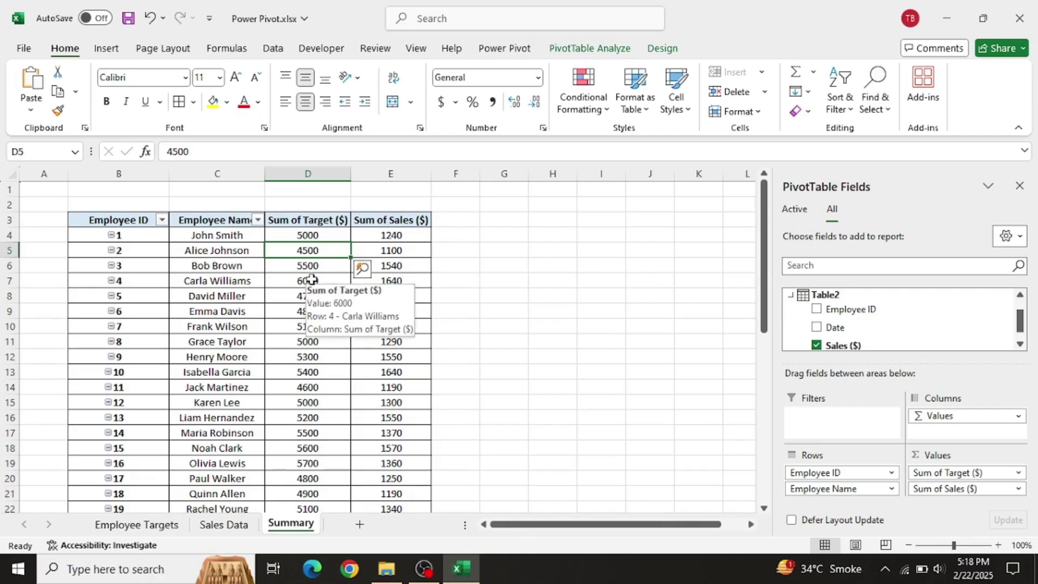
pyautogui.click(390, 232)
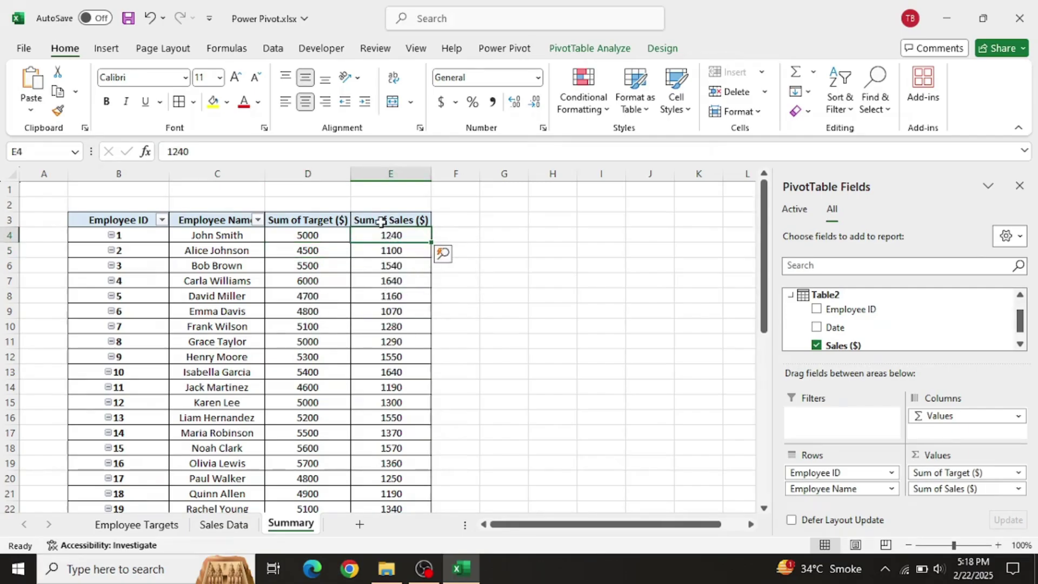
pyautogui.click(378, 220)
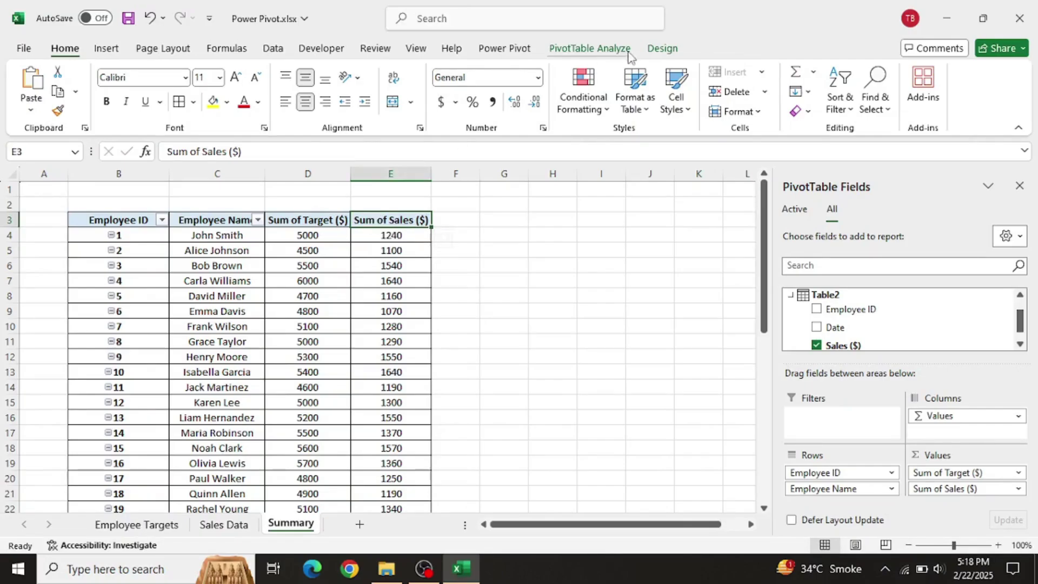
pyautogui.click(661, 48)
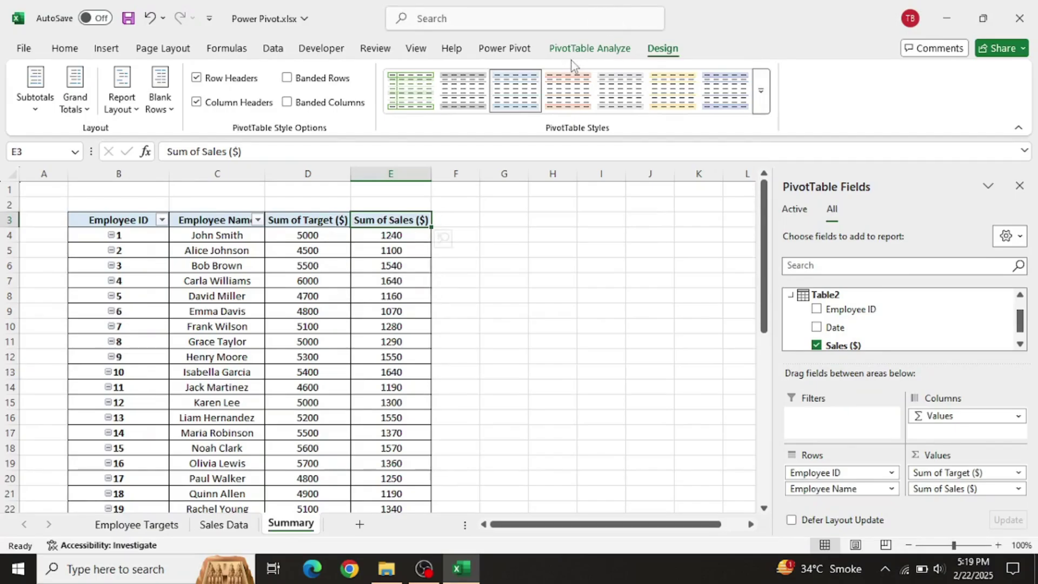
pyautogui.click(322, 276)
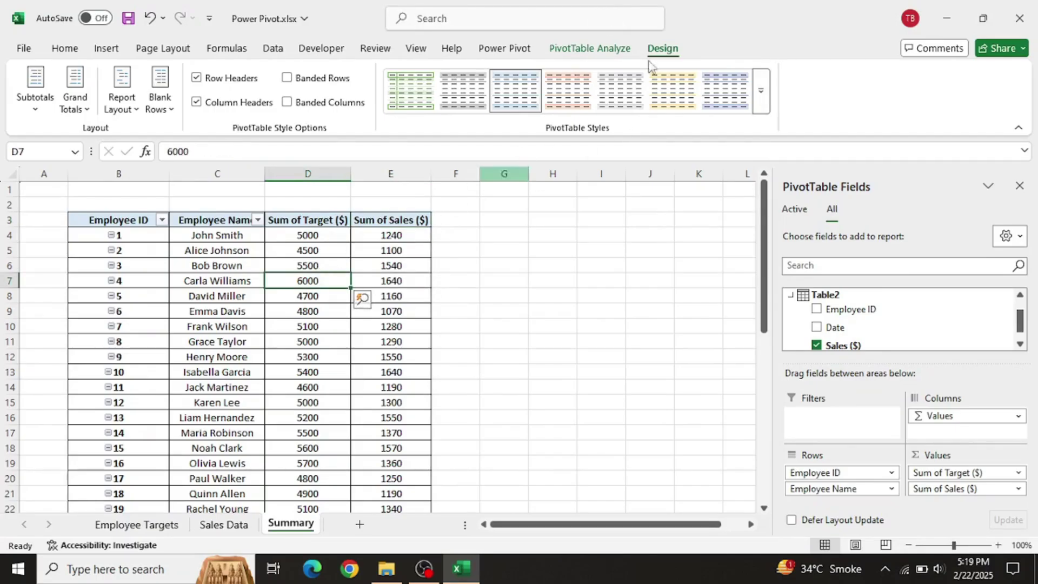
# Start a new Power Pivot measure in Table1 and name it % Achieved.
pyautogui.click(511, 50)
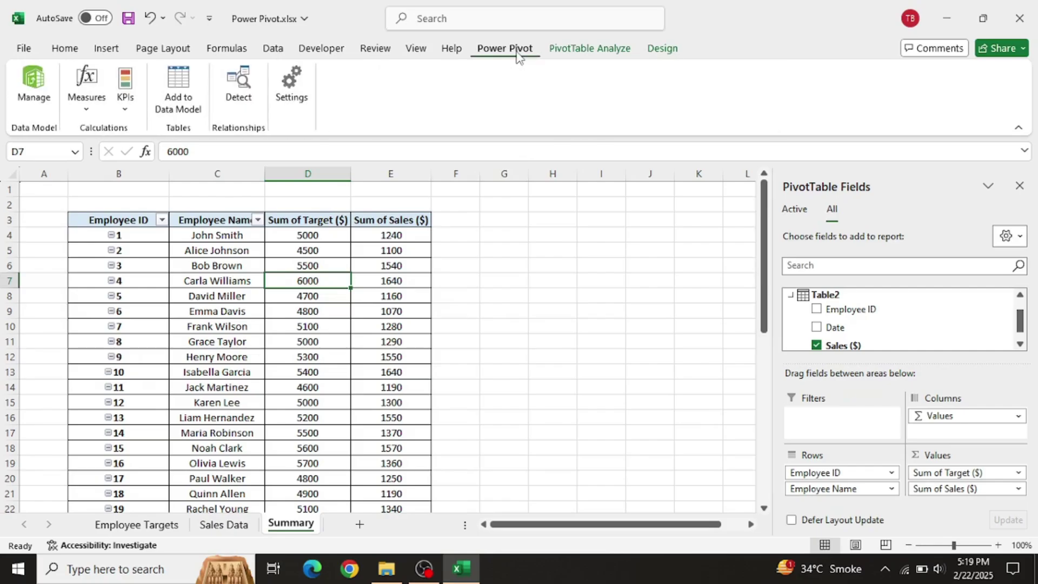
pyautogui.click(100, 108)
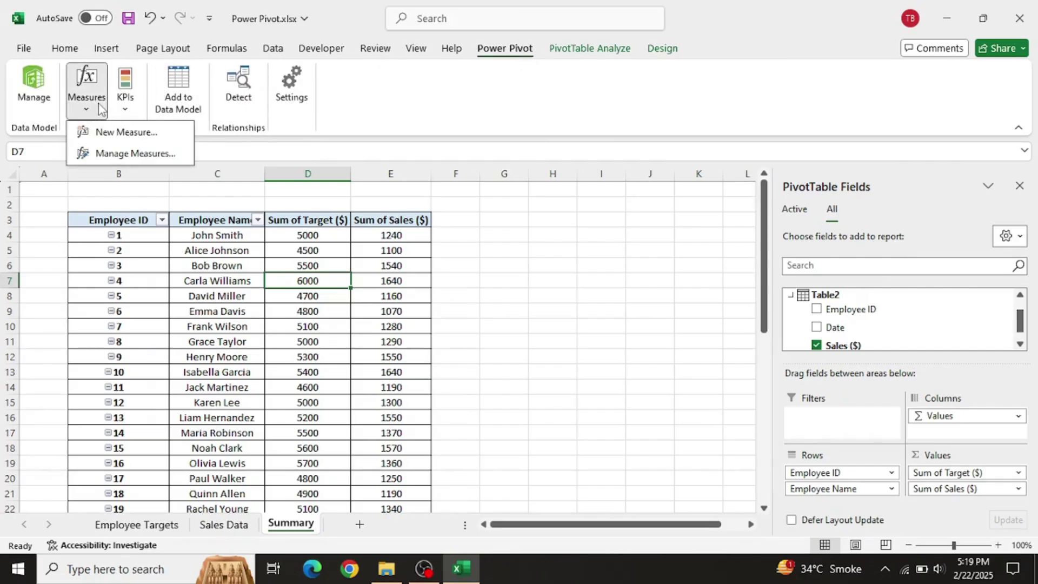
pyautogui.click(107, 134)
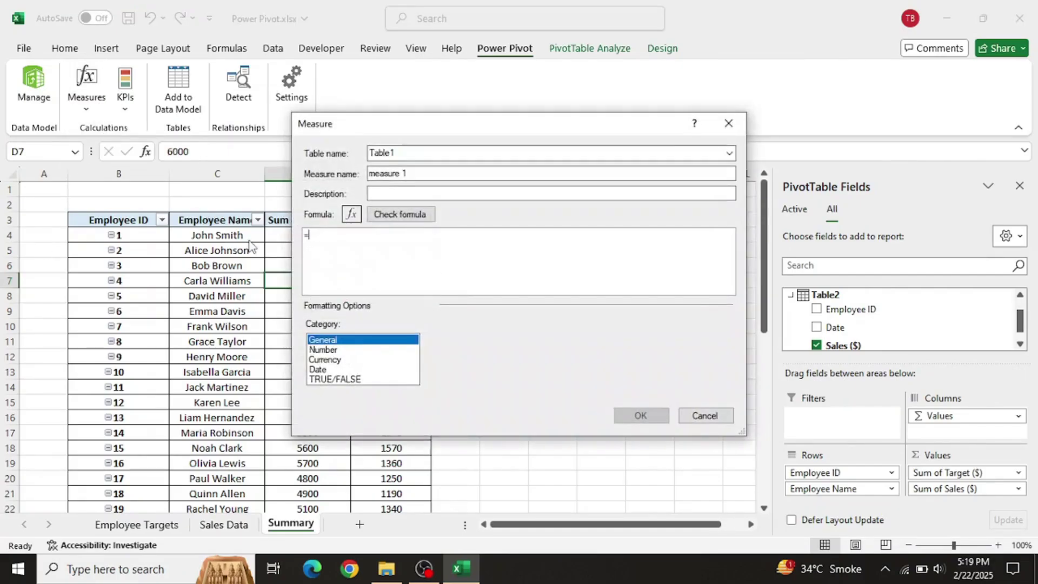
pyautogui.moveTo(426, 173); pyautogui.dragTo(310, 172)
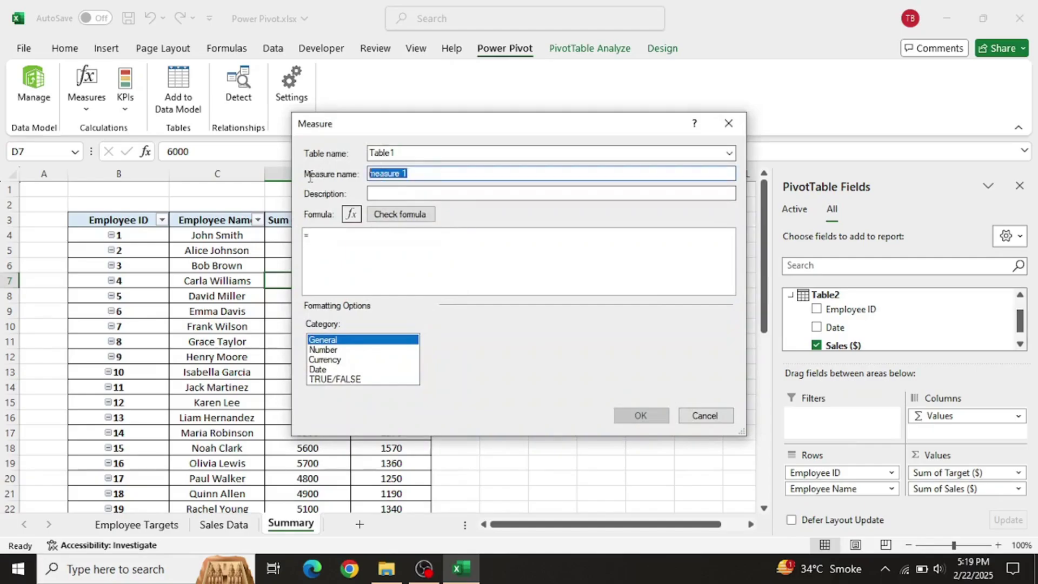
pyautogui.write('% Achieved')
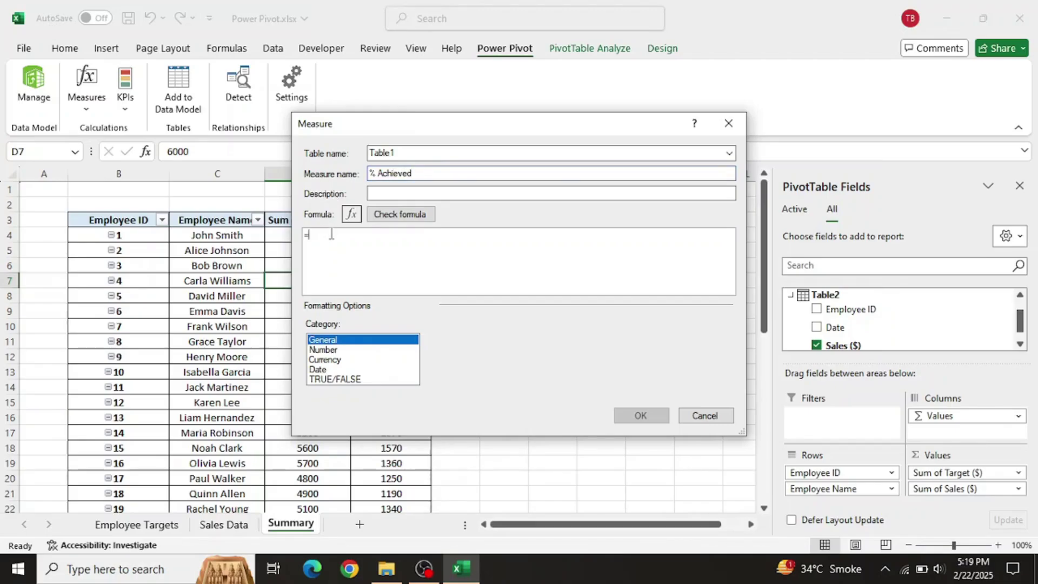
# Define the measure's formula as =SUM(Table2[Sales ($)])/SUM(Table1[Target ($)]) and create it.
pyautogui.write('sum')
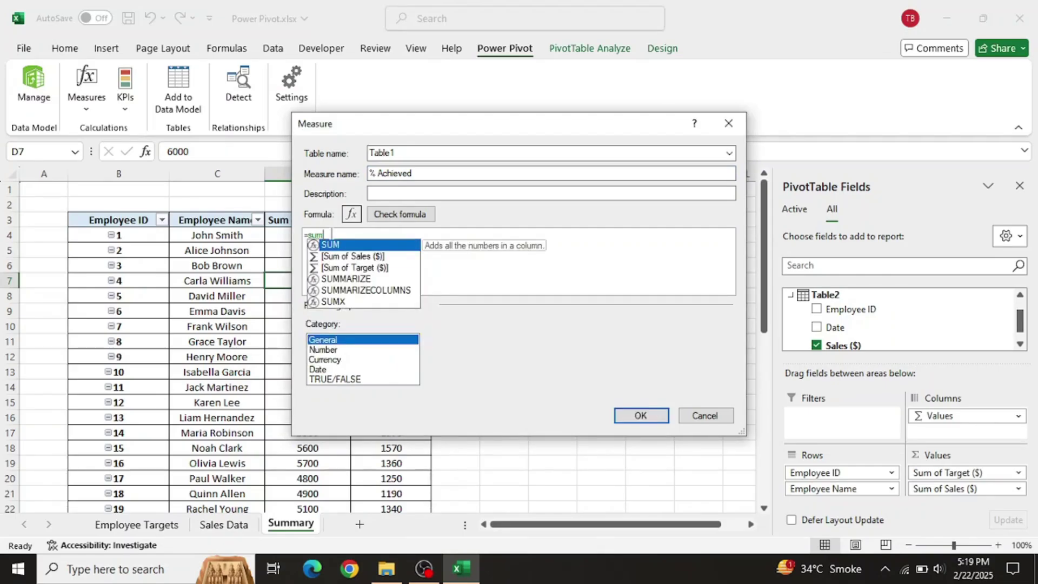
pyautogui.write('(')
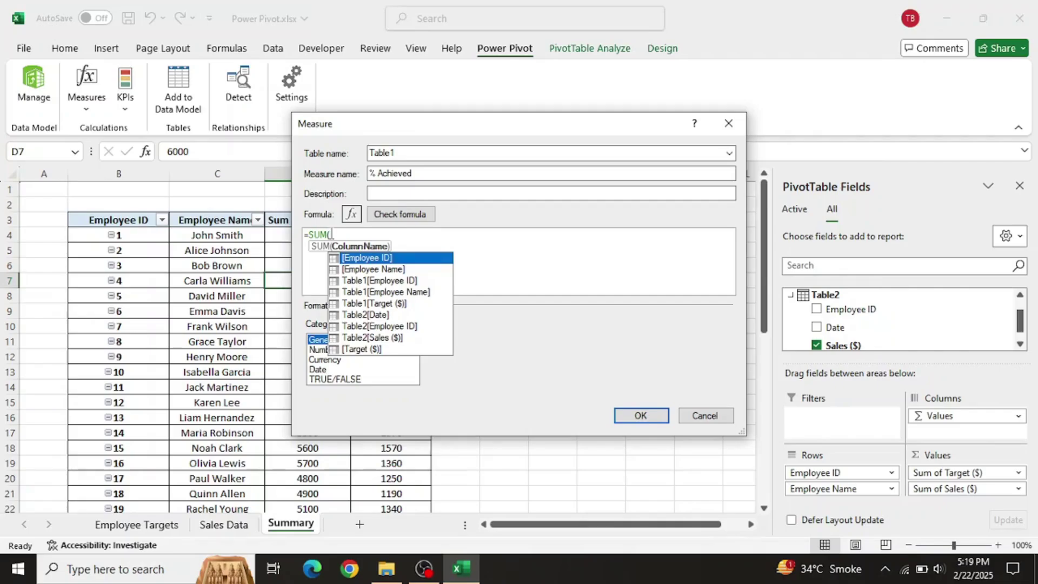
pyautogui.write('sa')
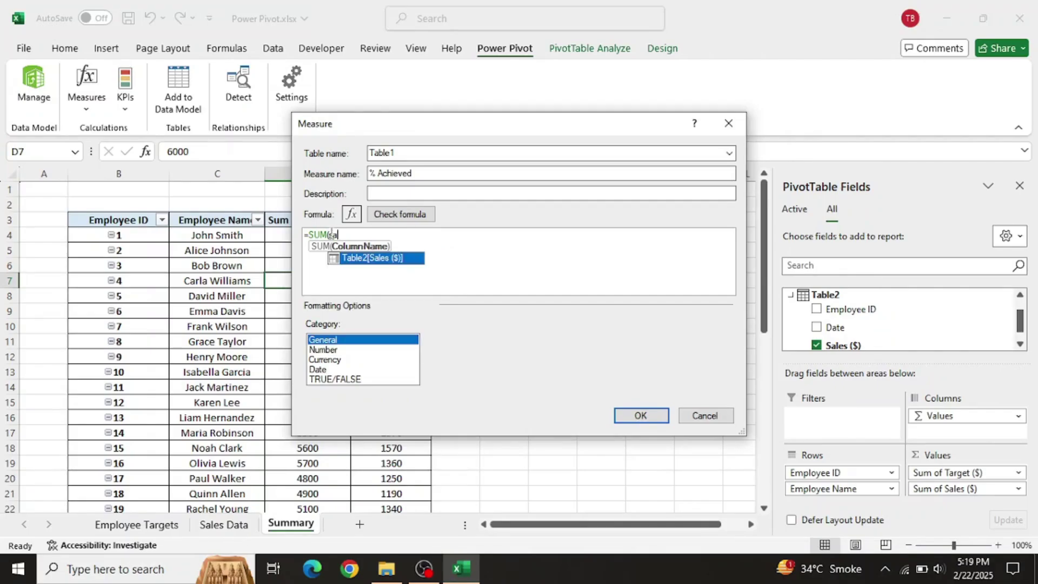
pyautogui.doubleClick(356, 267)
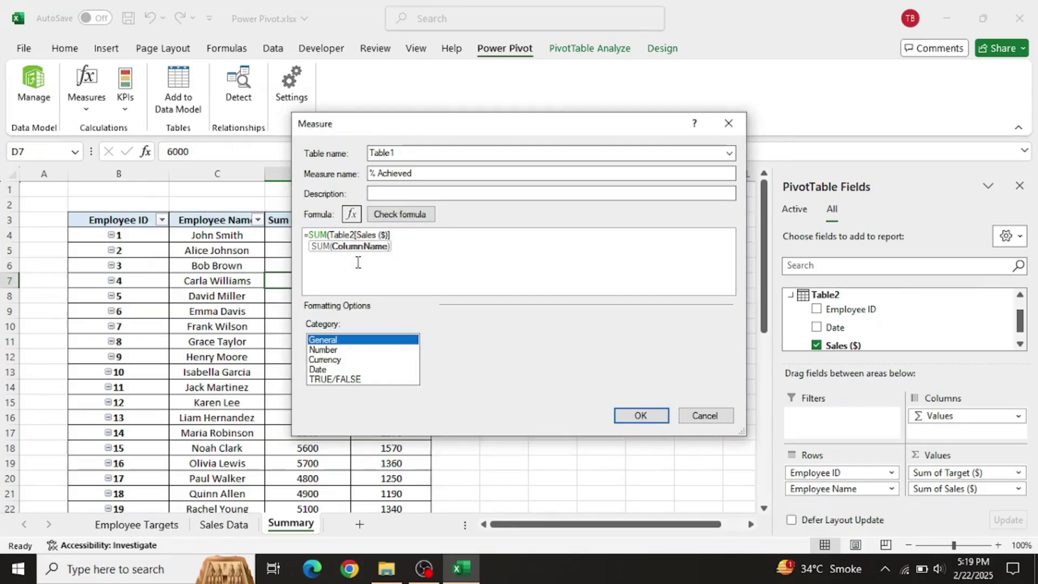
pyautogui.write(')')
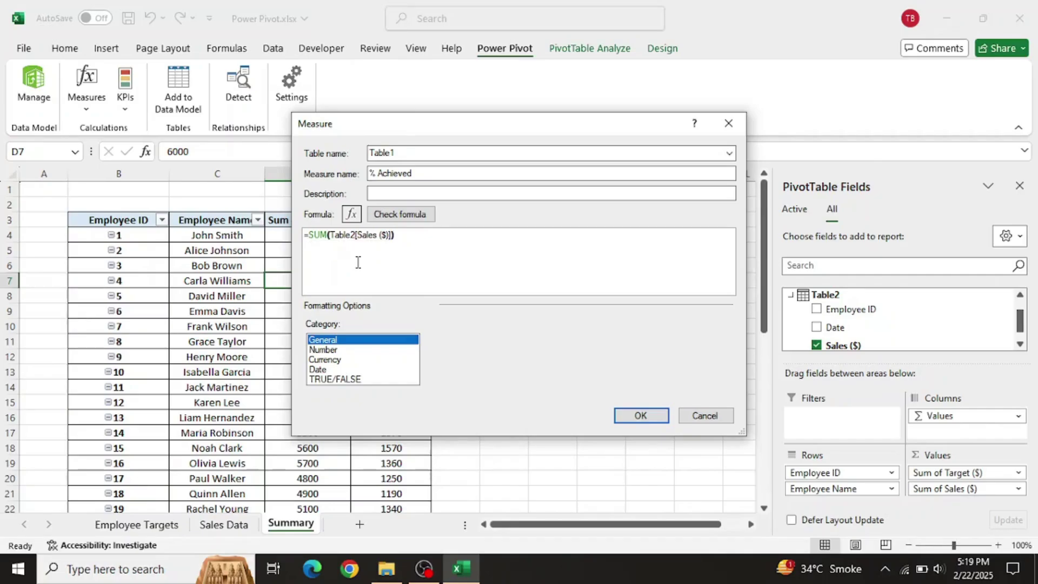
pyautogui.write('/SUM(')
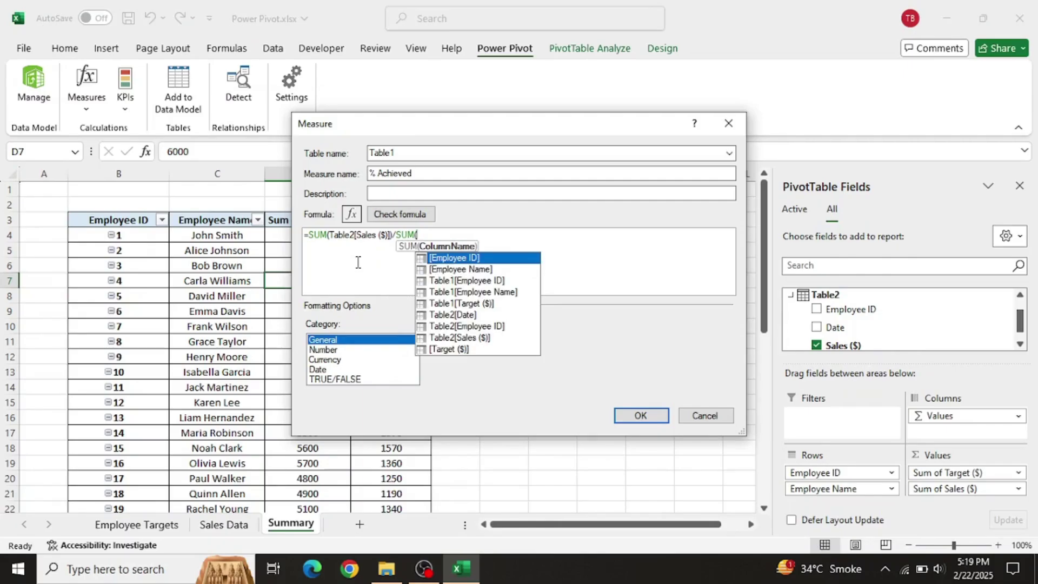
pyautogui.write('tar')
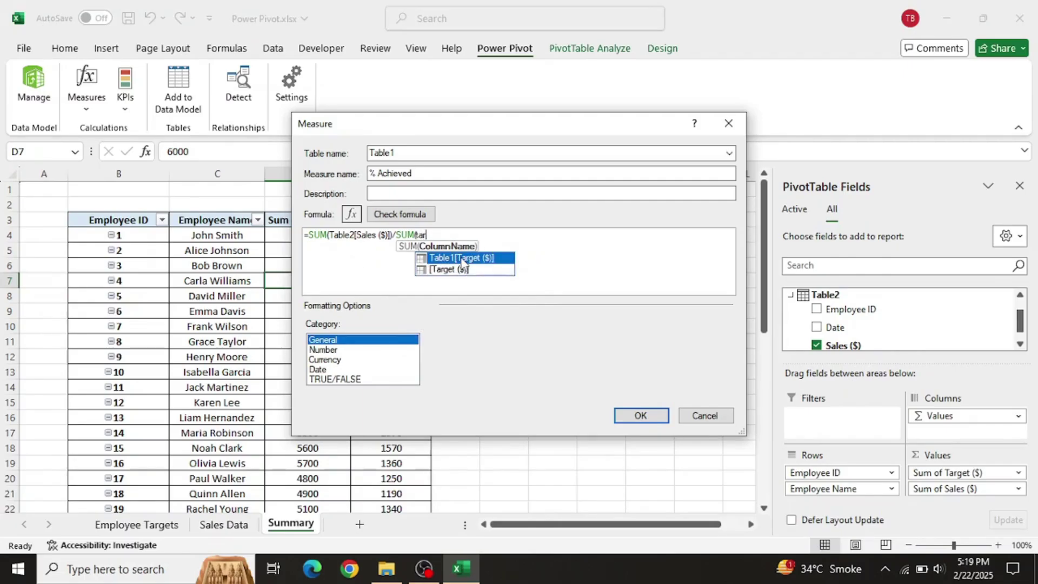
pyautogui.doubleClick(485, 262)
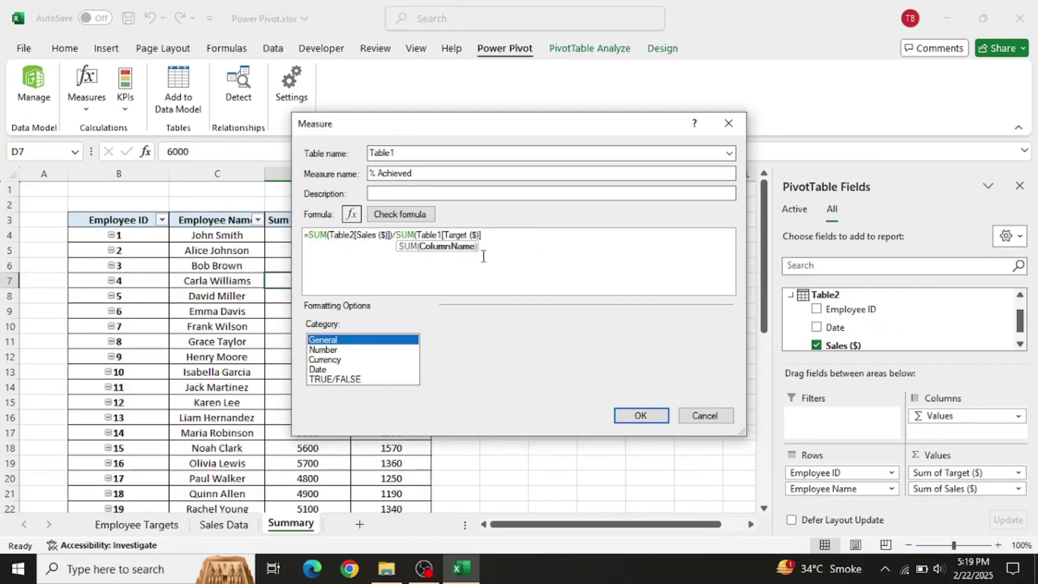
pyautogui.write(')')
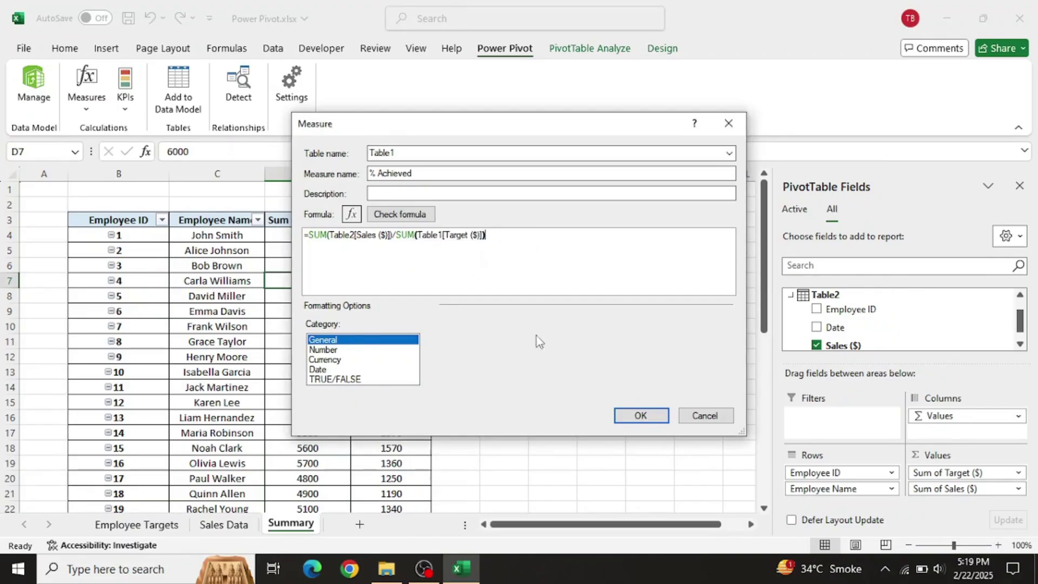
pyautogui.click(639, 416)
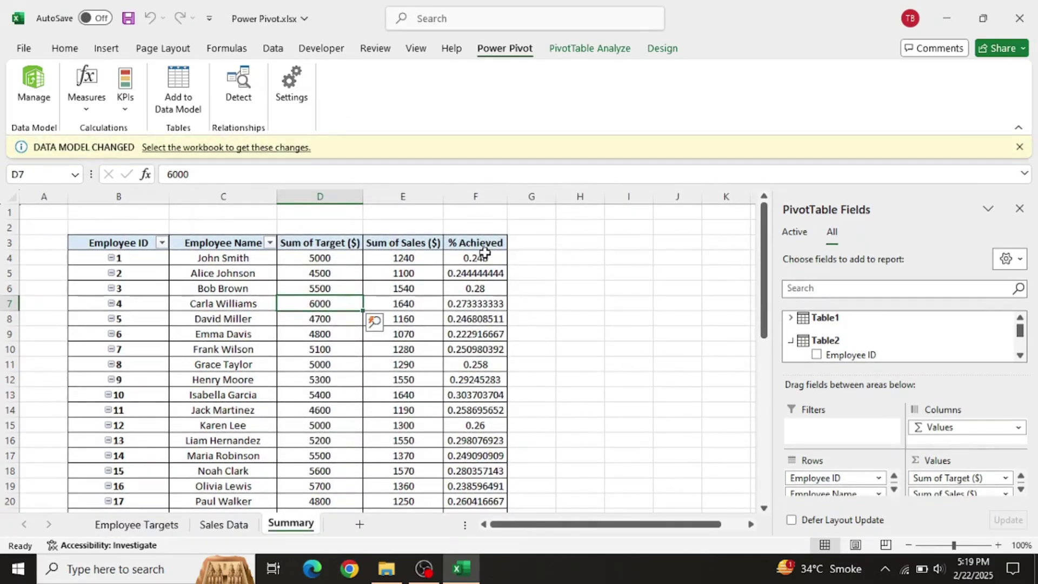
# Format all values in the PivotTable's % Achieved column, including the grand total, as percentages.
pyautogui.click(483, 255)
pyautogui.hotkey('ctrl', 'shift', 'Down')
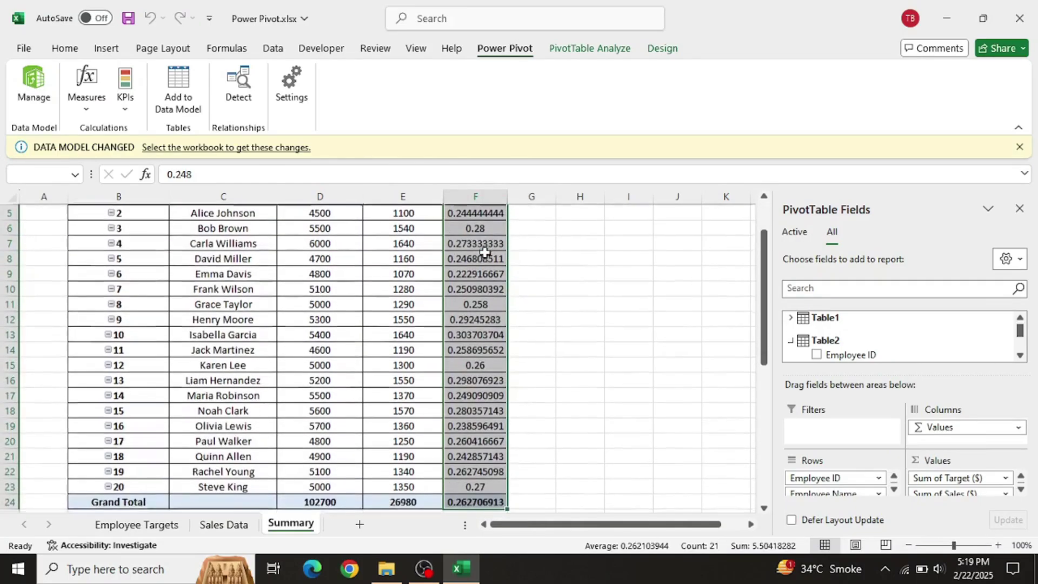
pyautogui.click(66, 48)
pyautogui.click(472, 102)
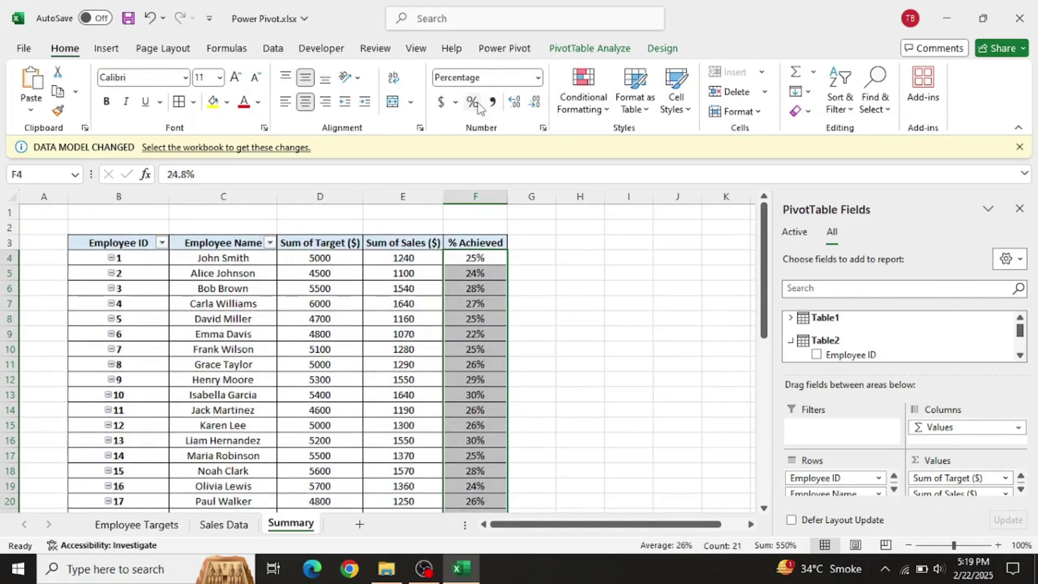
pyautogui.click(474, 258)
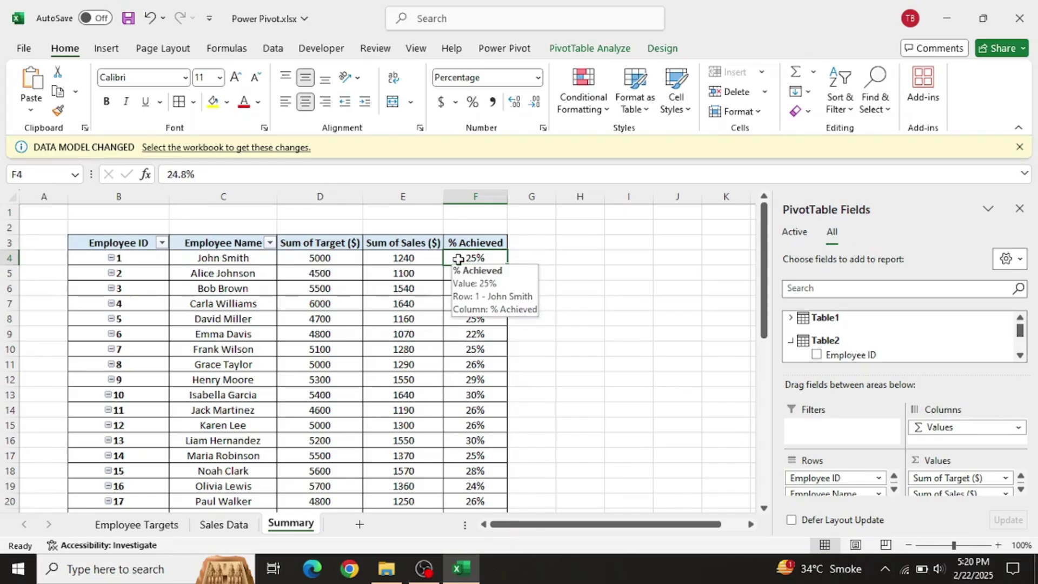
pyautogui.click(526, 263)
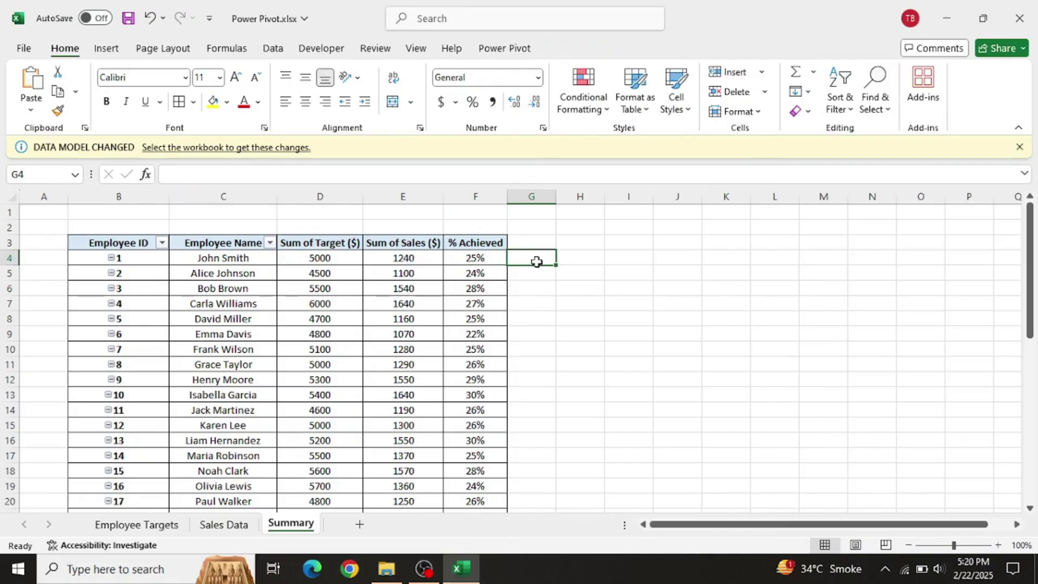
pyautogui.scroll(-3, 546, 314)
pyautogui.scroll(-2, 547, 314)
pyautogui.scroll(4, 546, 313)
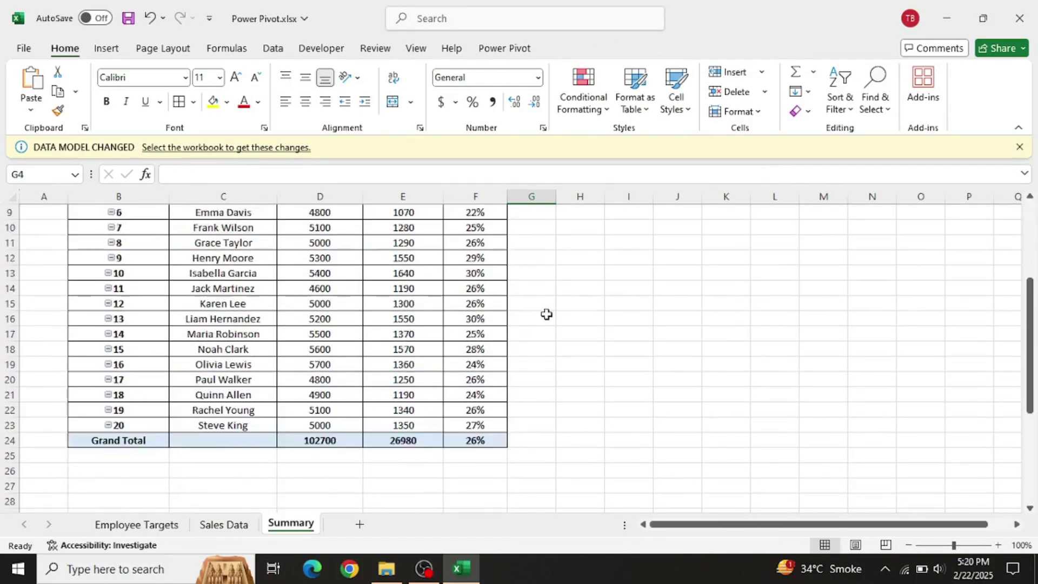
pyautogui.click(642, 242)
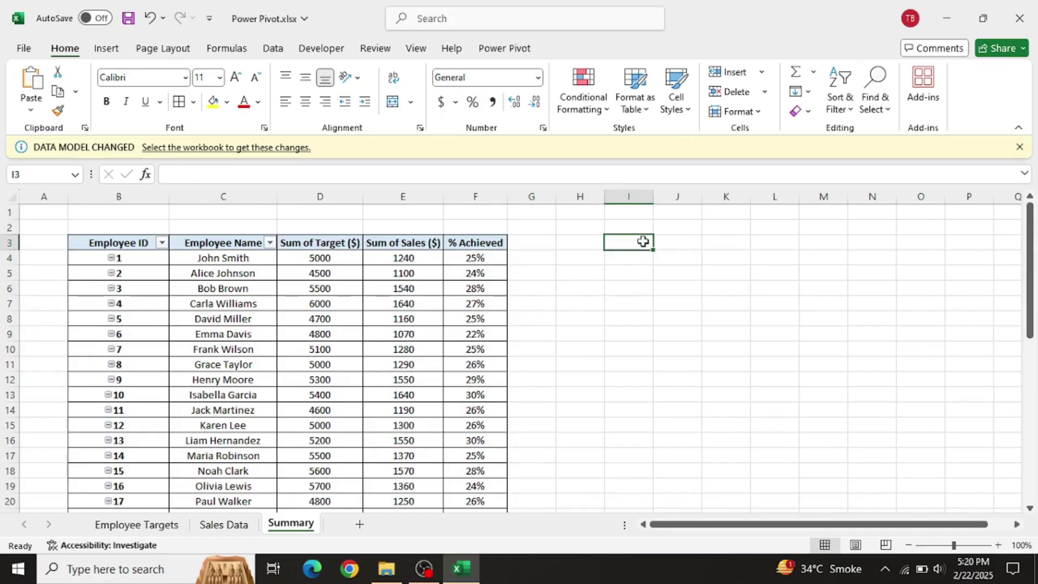
pyautogui.moveTo(455, 279)
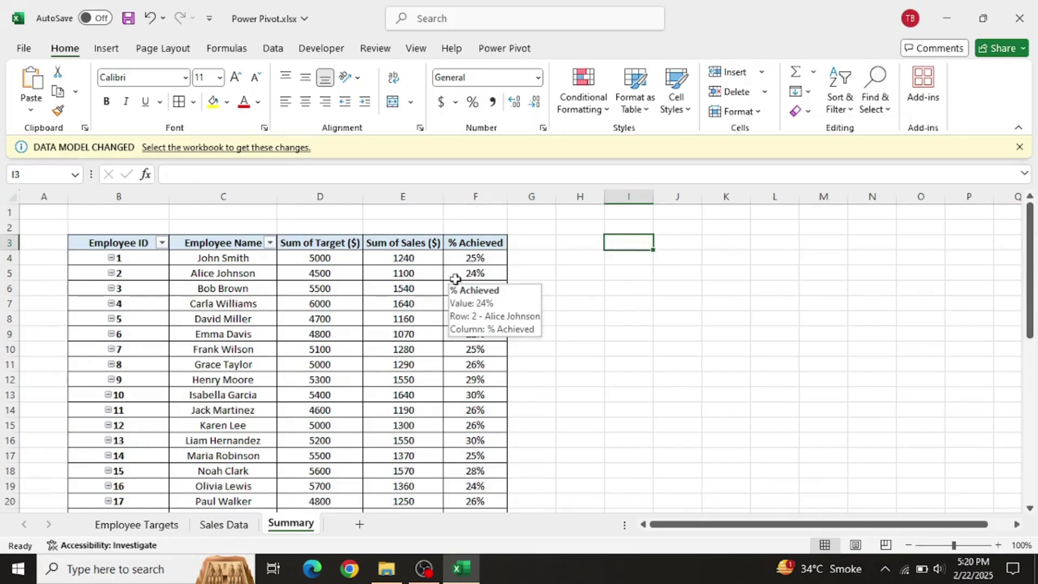